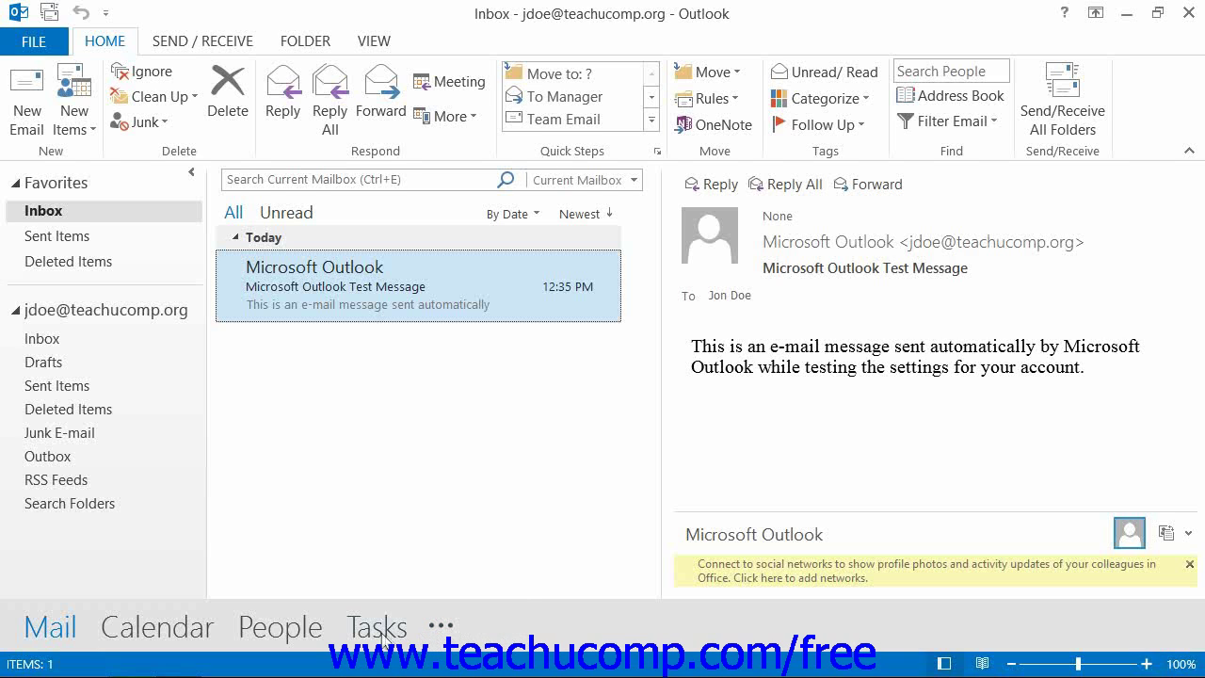
Visit the Calendar and its folder list, then return to Mail.
mouse_move(386, 639)
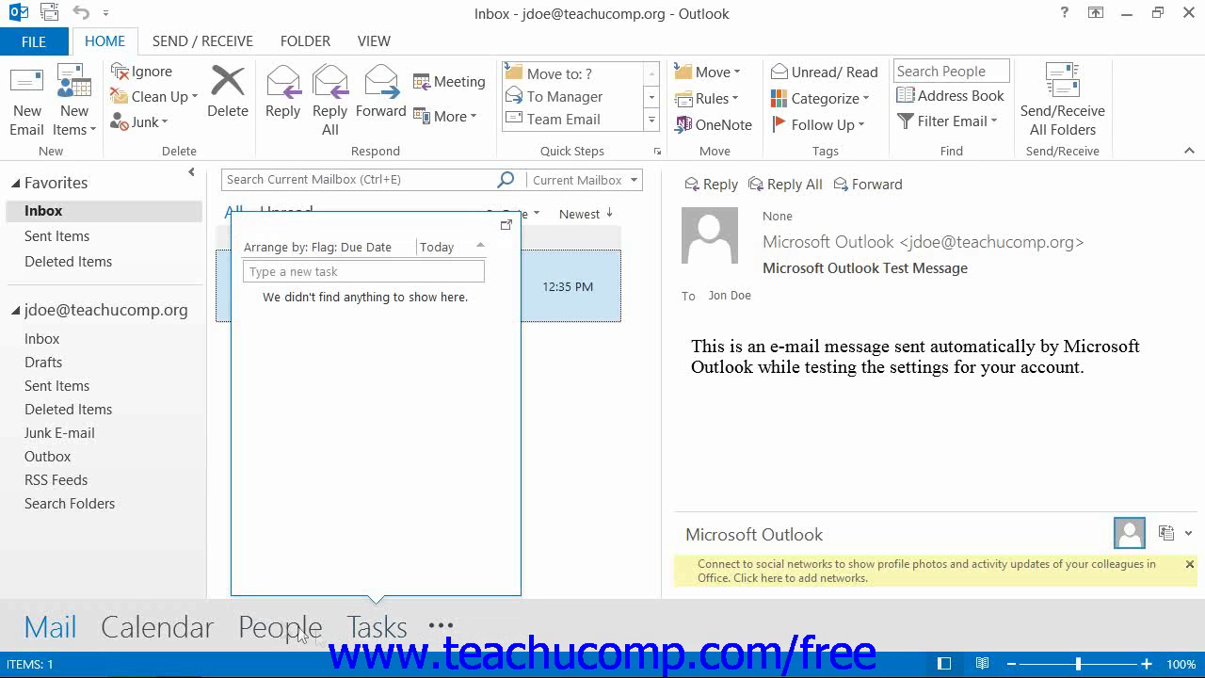
mouse_move(283, 633)
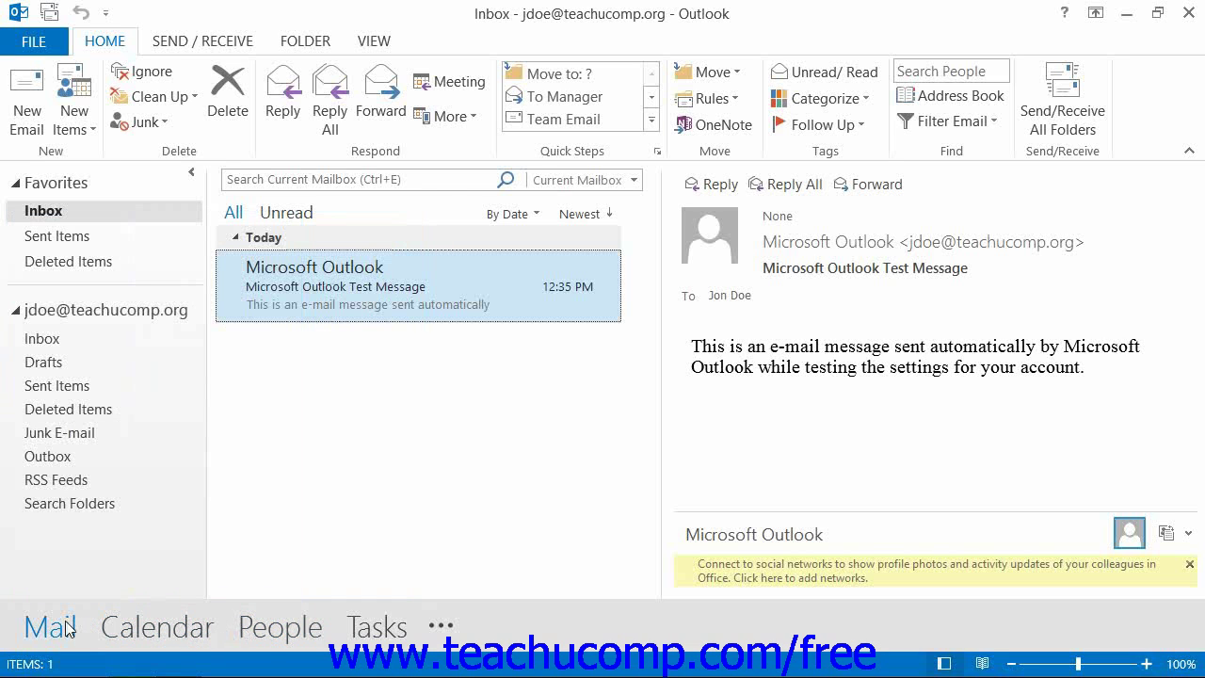
left_click(154, 640)
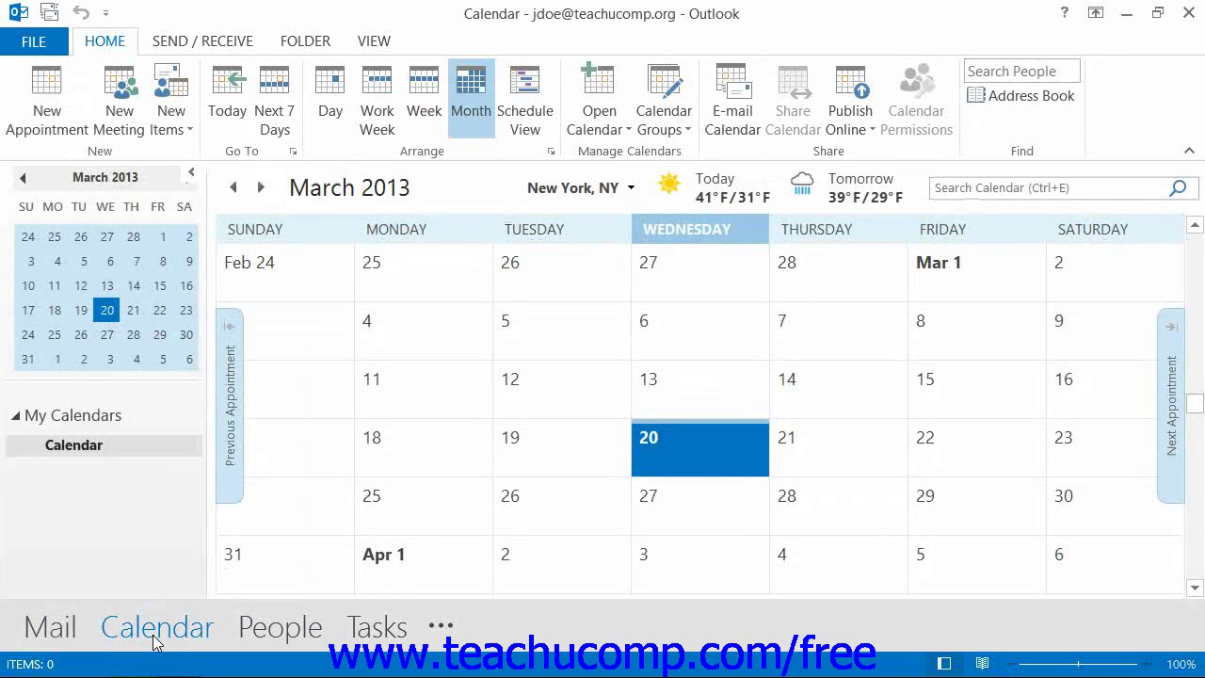
left_click(60, 517)
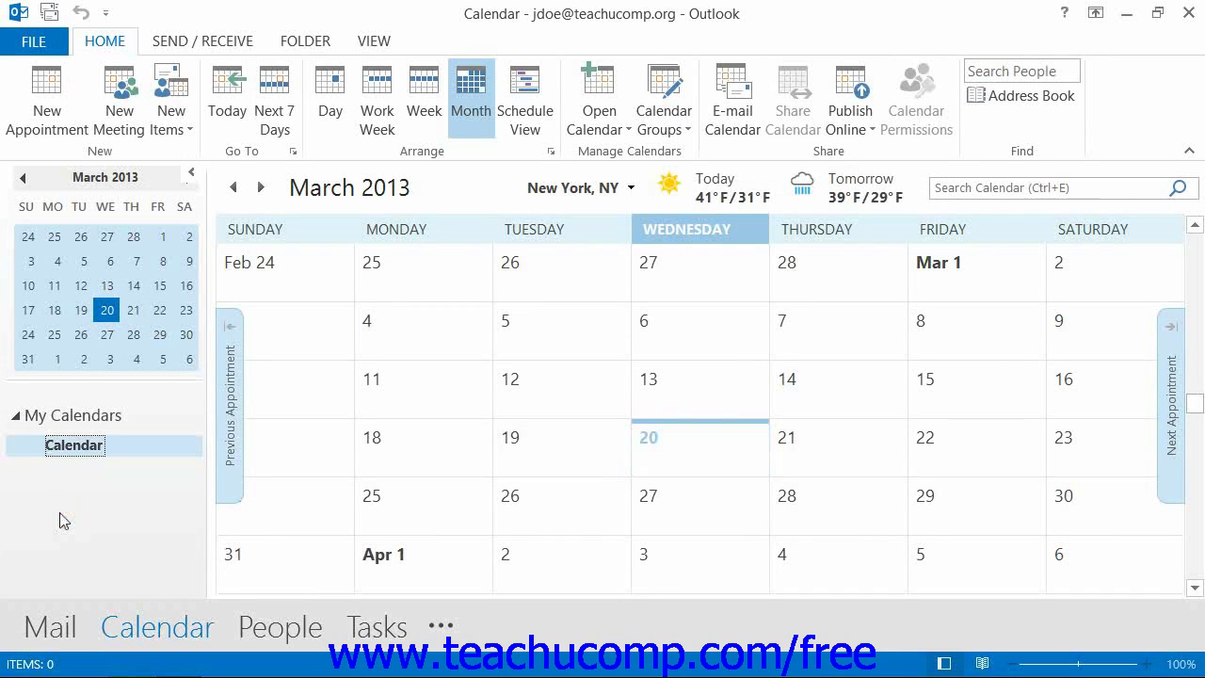
left_click(62, 629)
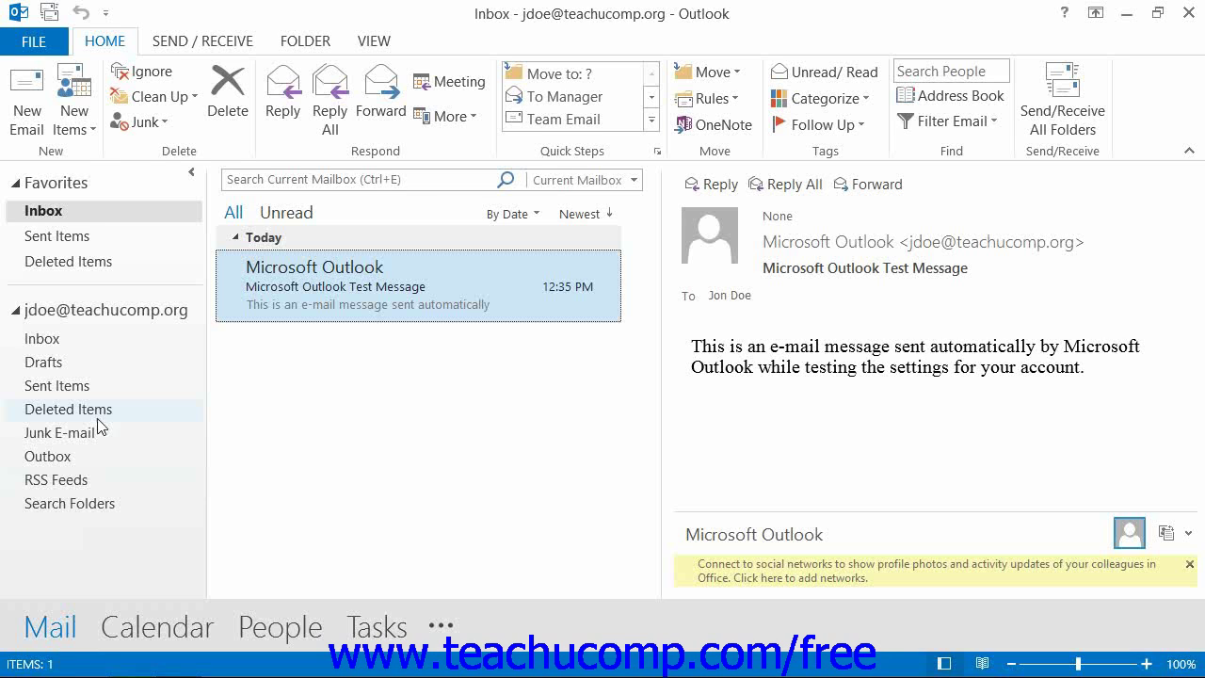
In Navigation Options, move Mail down two places and back up to the top, then confirm.
left_click(382, 43)
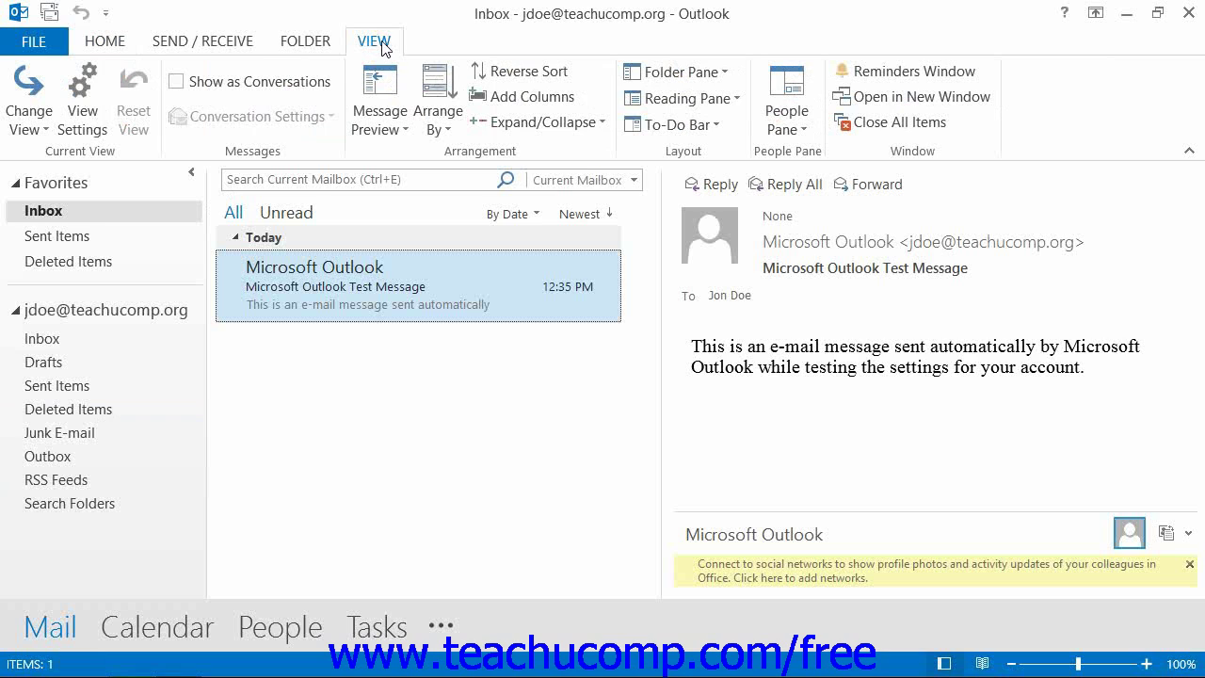
left_click(721, 74)
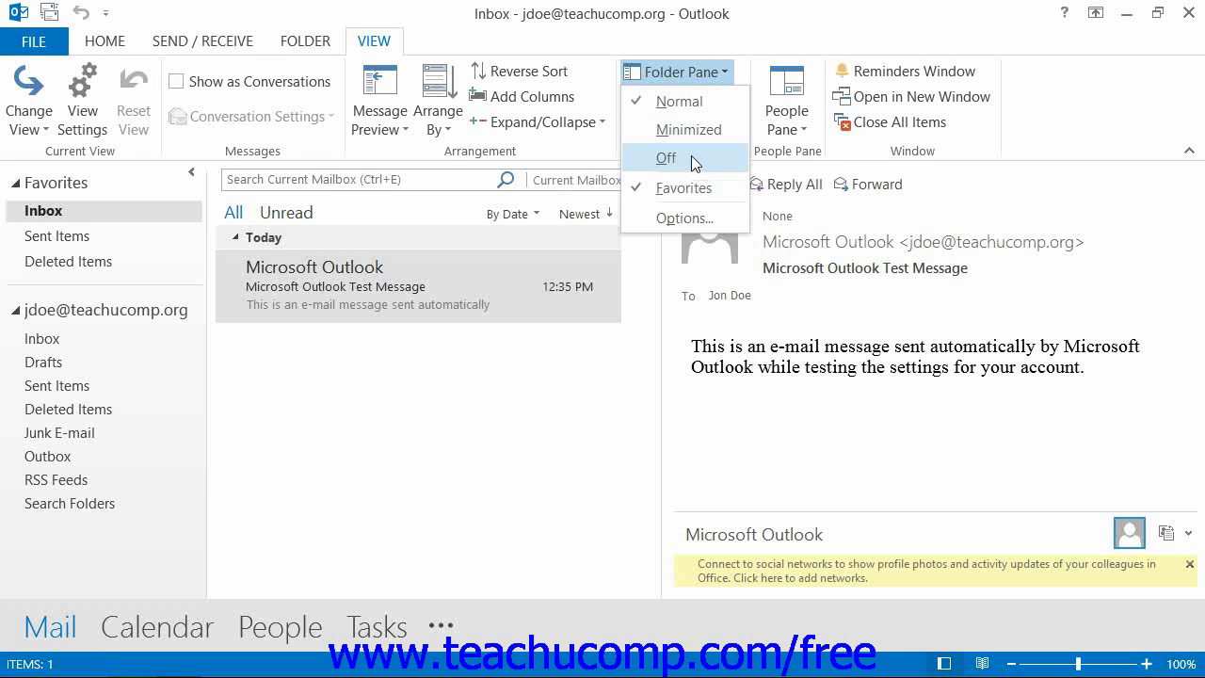
left_click(685, 217)
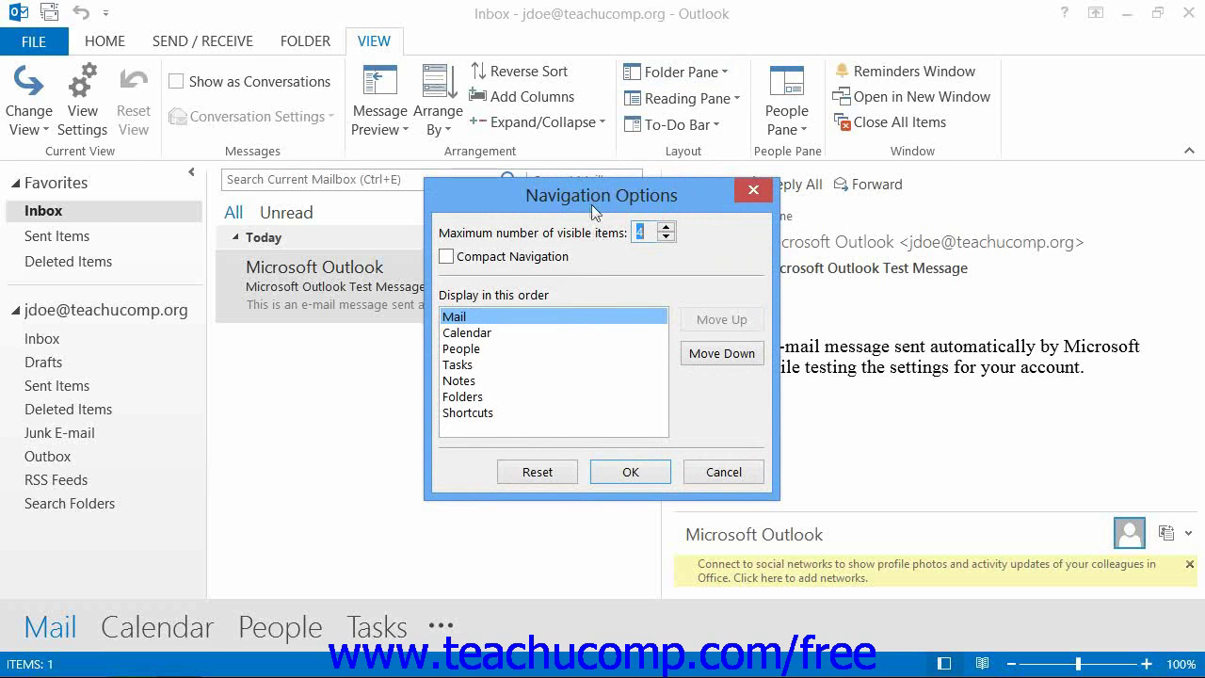
left_click(522, 317)
left_click(716, 355)
left_click(718, 356)
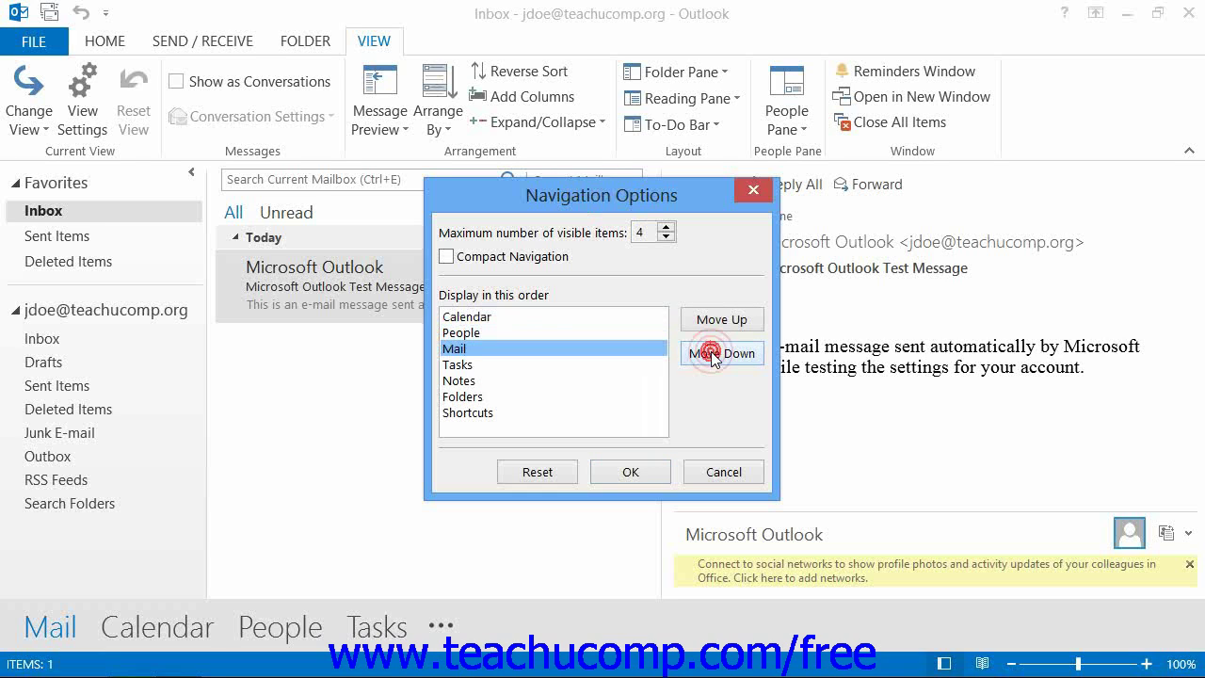
left_click(713, 325)
left_click(713, 325)
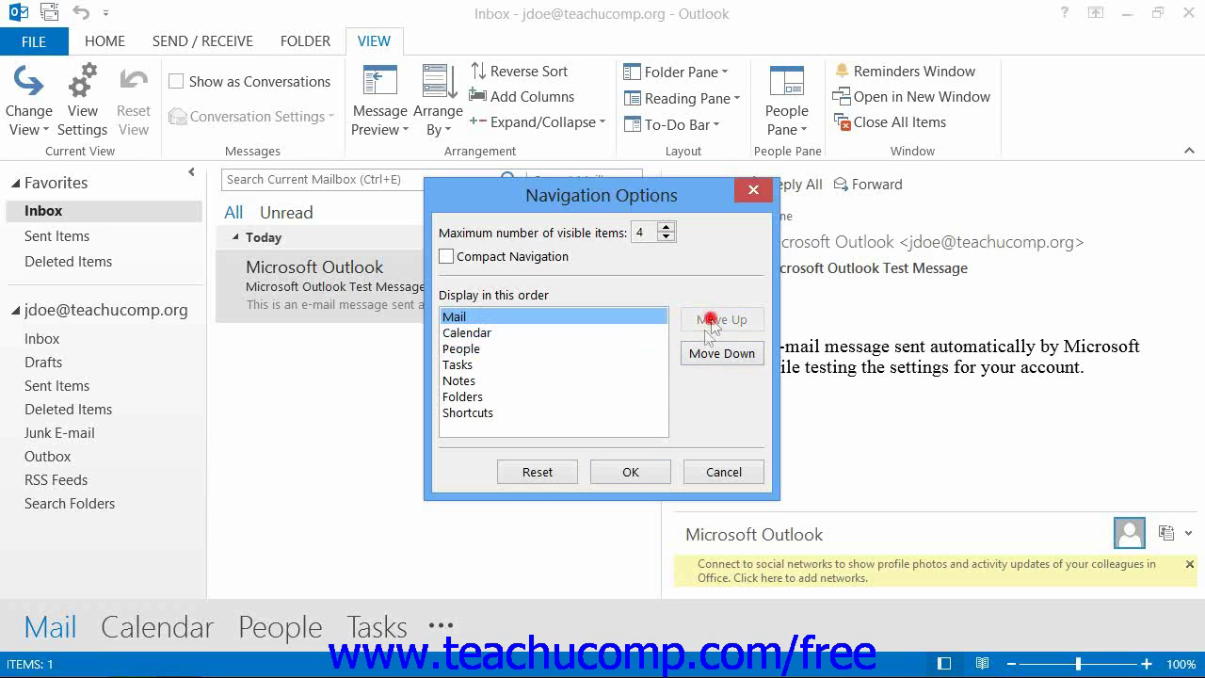
left_click(630, 473)
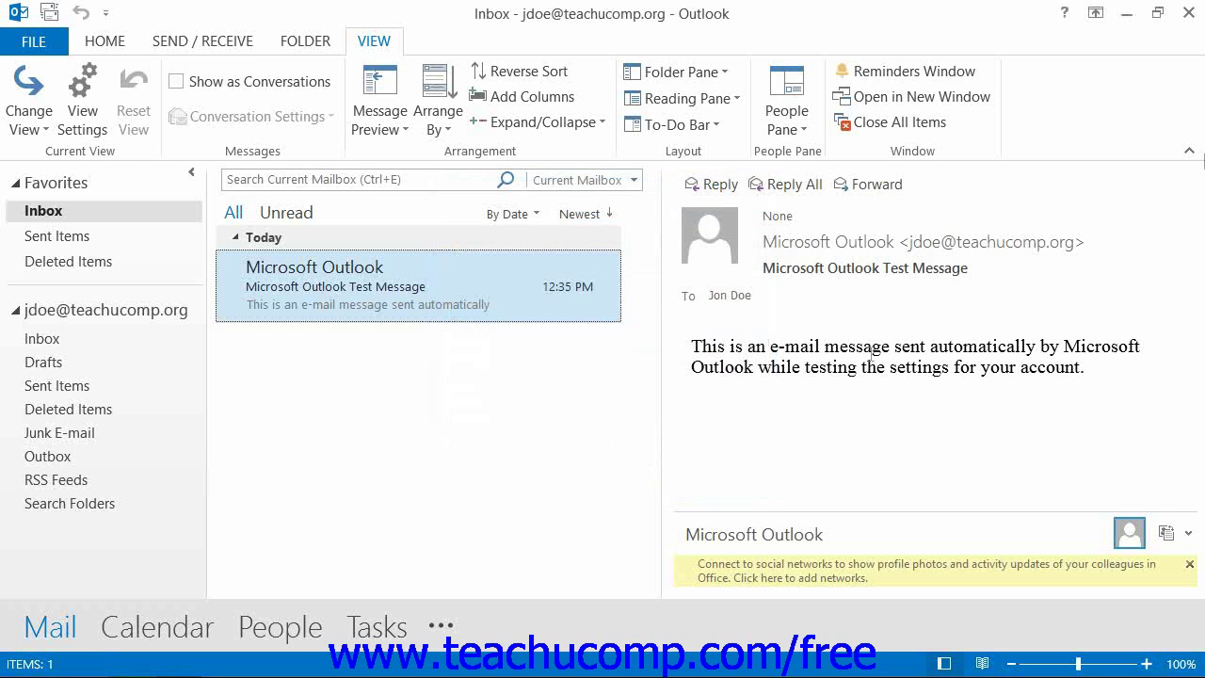
Close Outlook 2013 and start Outlook 2010 with the default profile.
left_click(1190, 13)
left_click(179, 670)
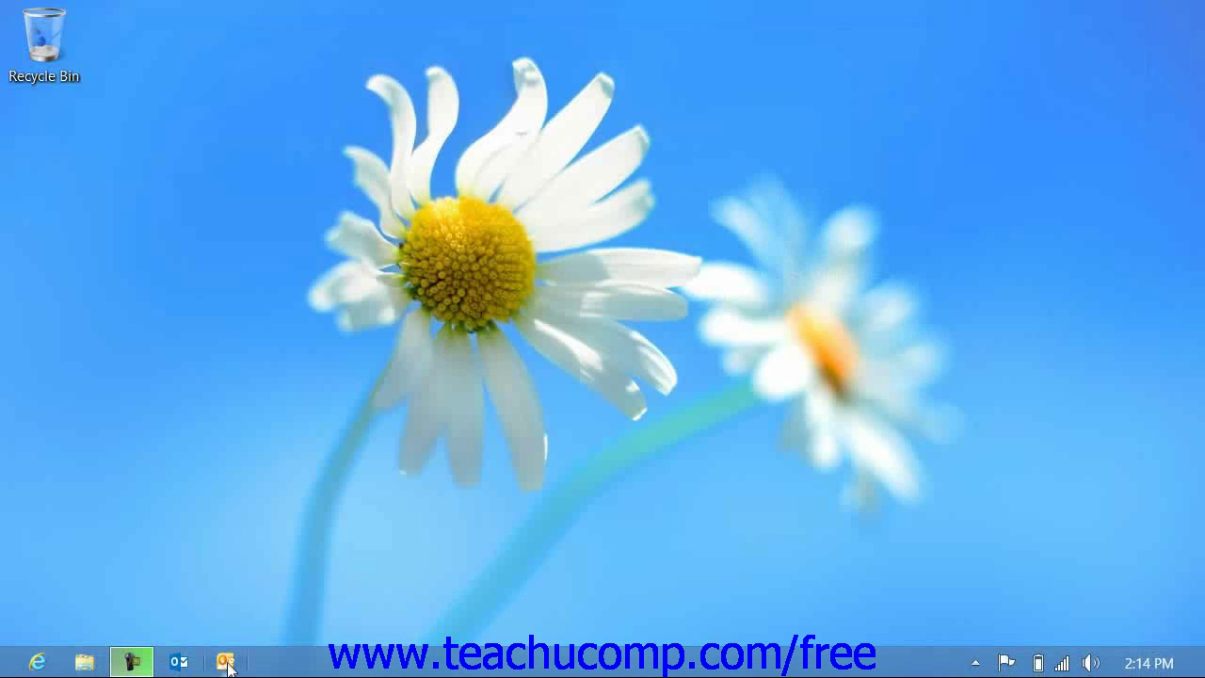
left_click(563, 376)
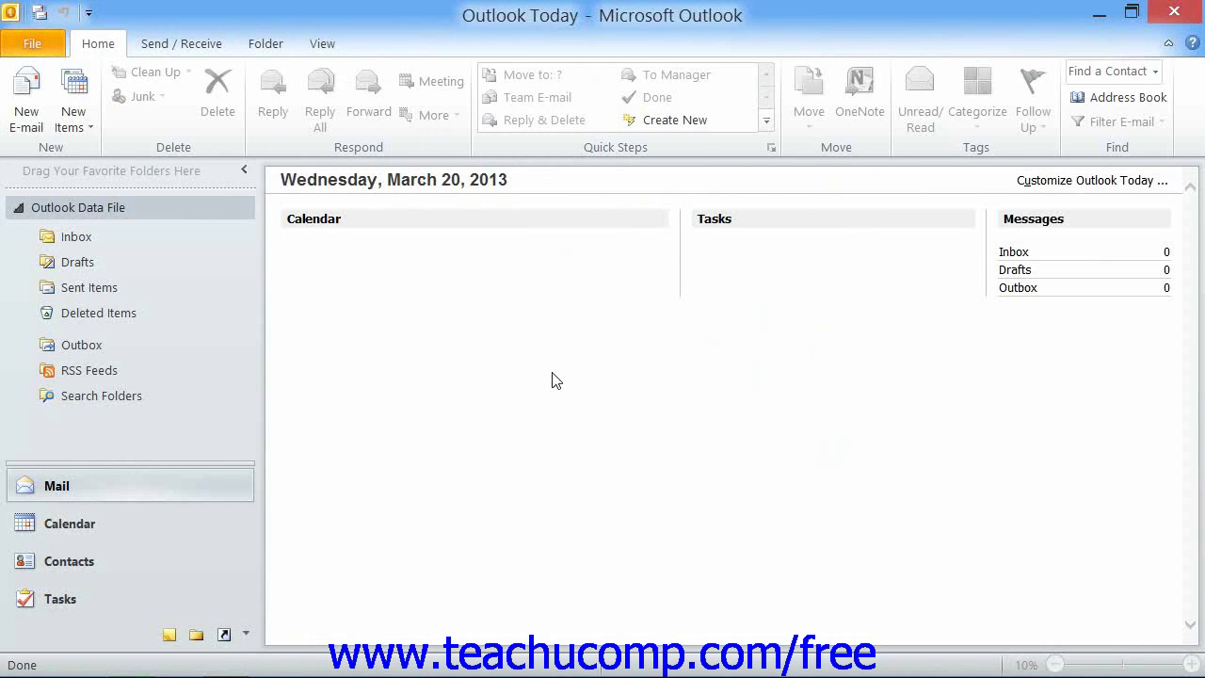
Review the Navigation Pane layout choices on the View tab and dismiss them unchanged.
left_click(321, 47)
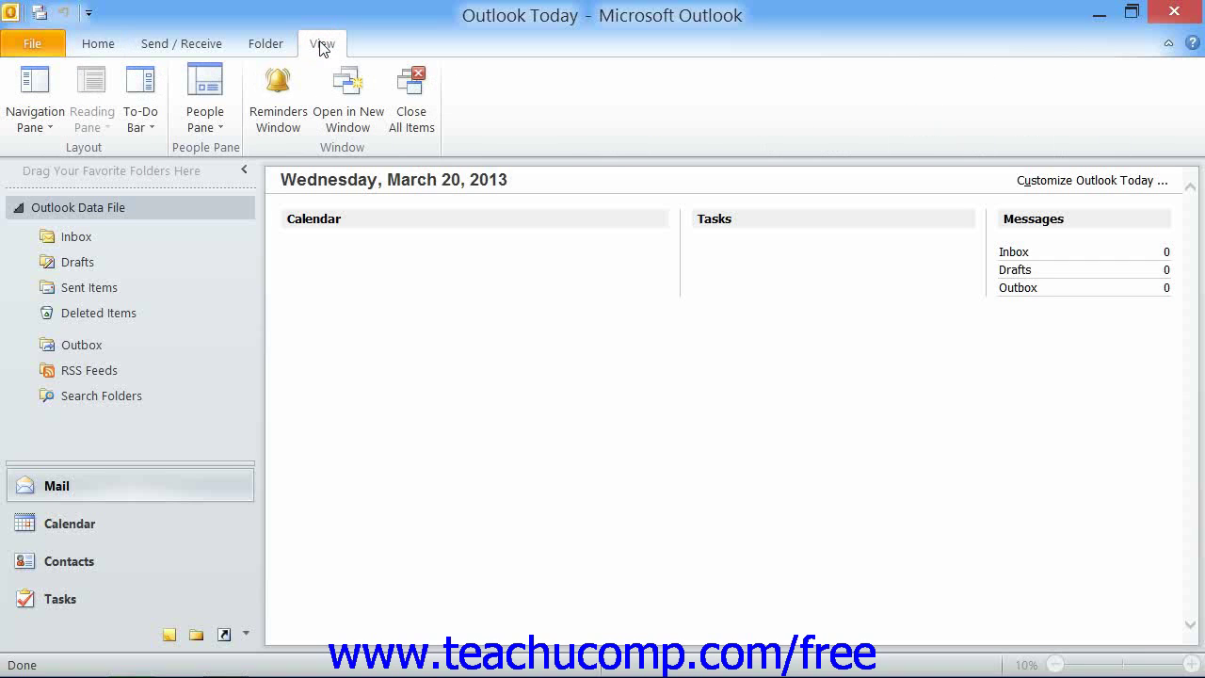
left_click(47, 112)
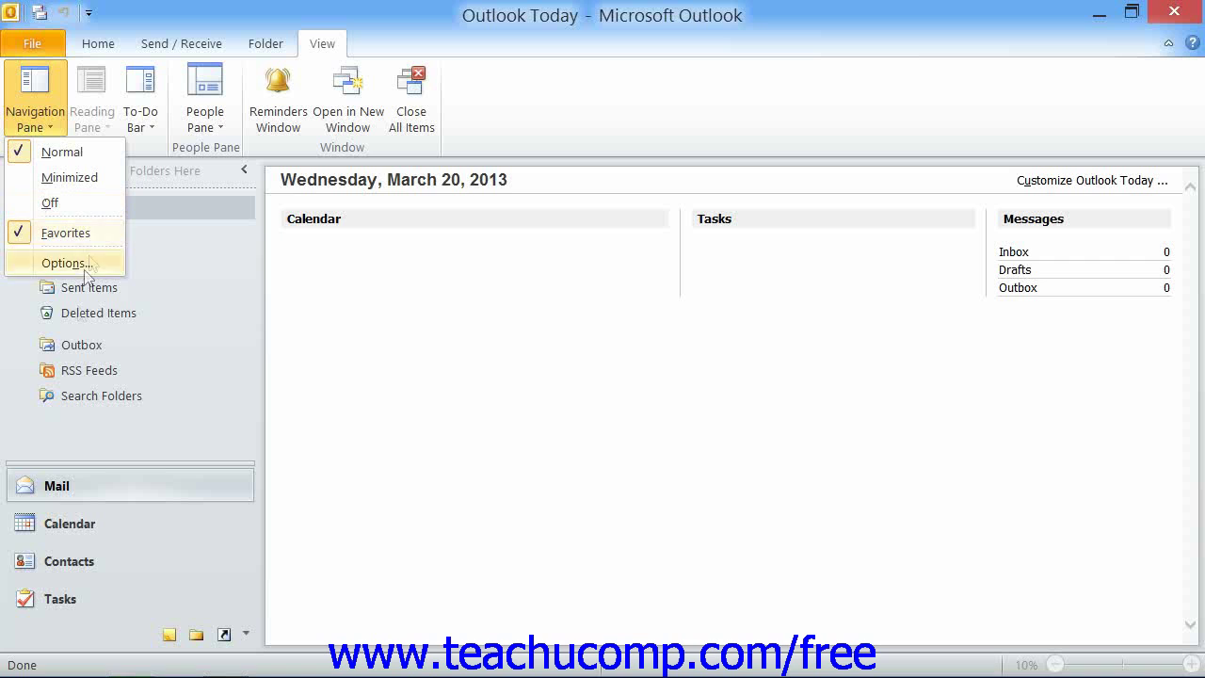
left_click(221, 444)
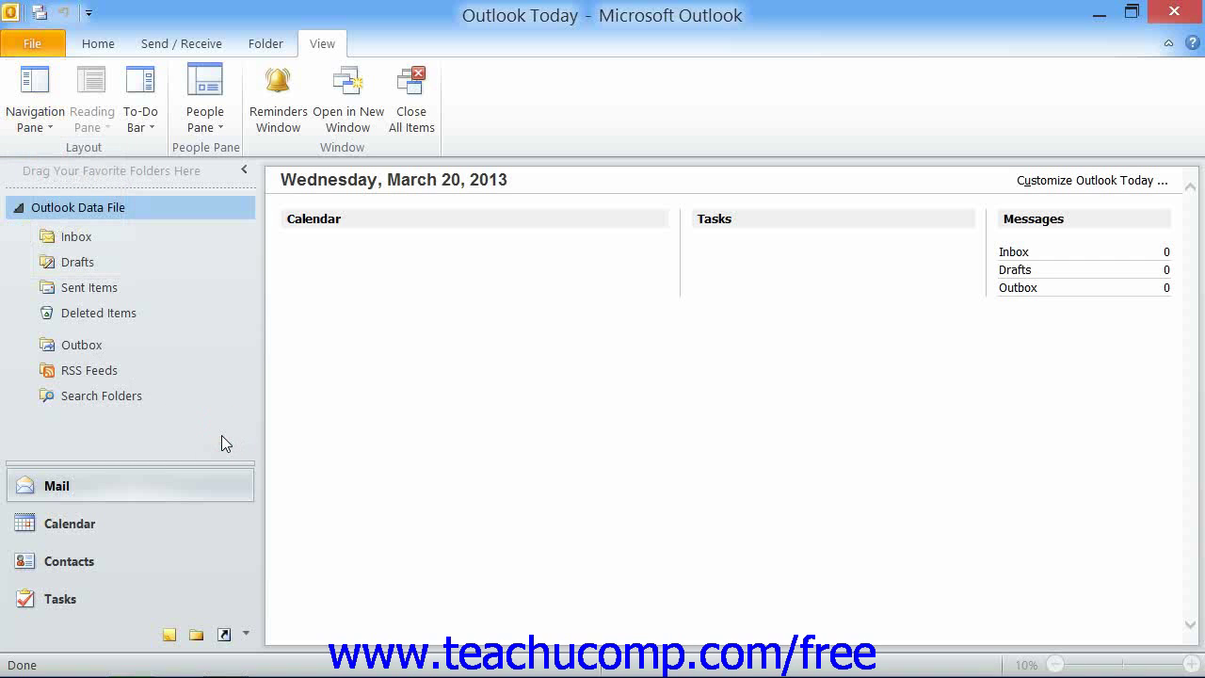
Visit Calendar and Contacts, return to the Inbox, then close Outlook 2010.
left_click(154, 523)
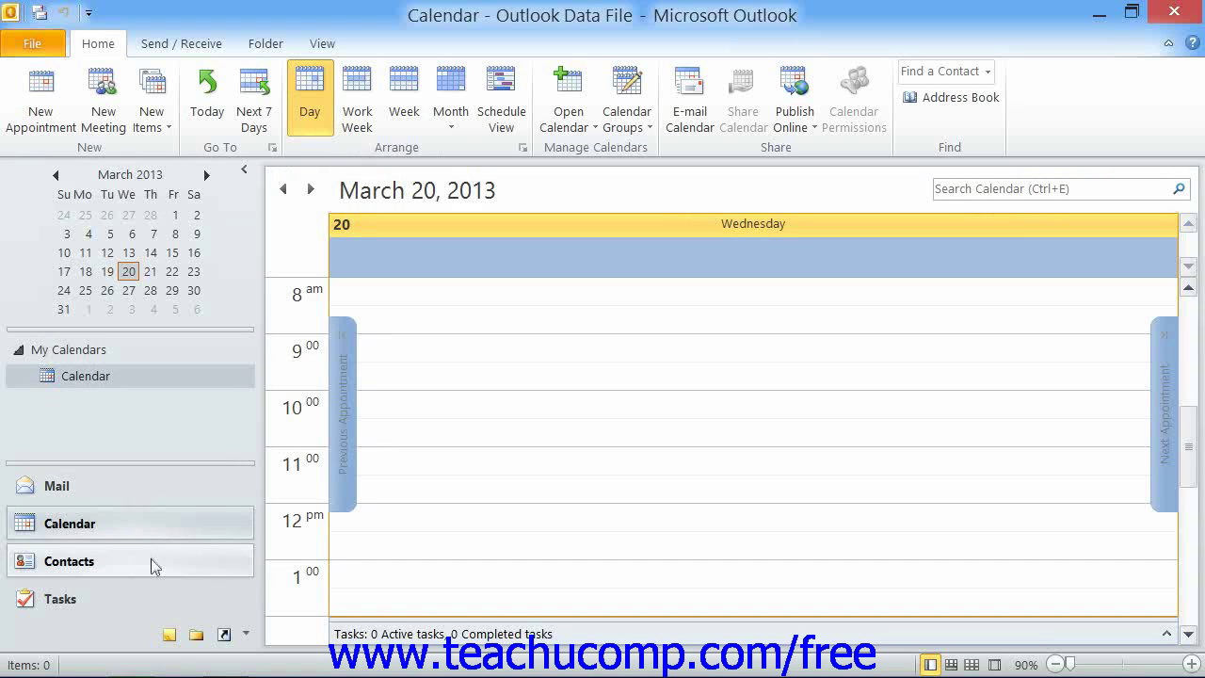
left_click(149, 564)
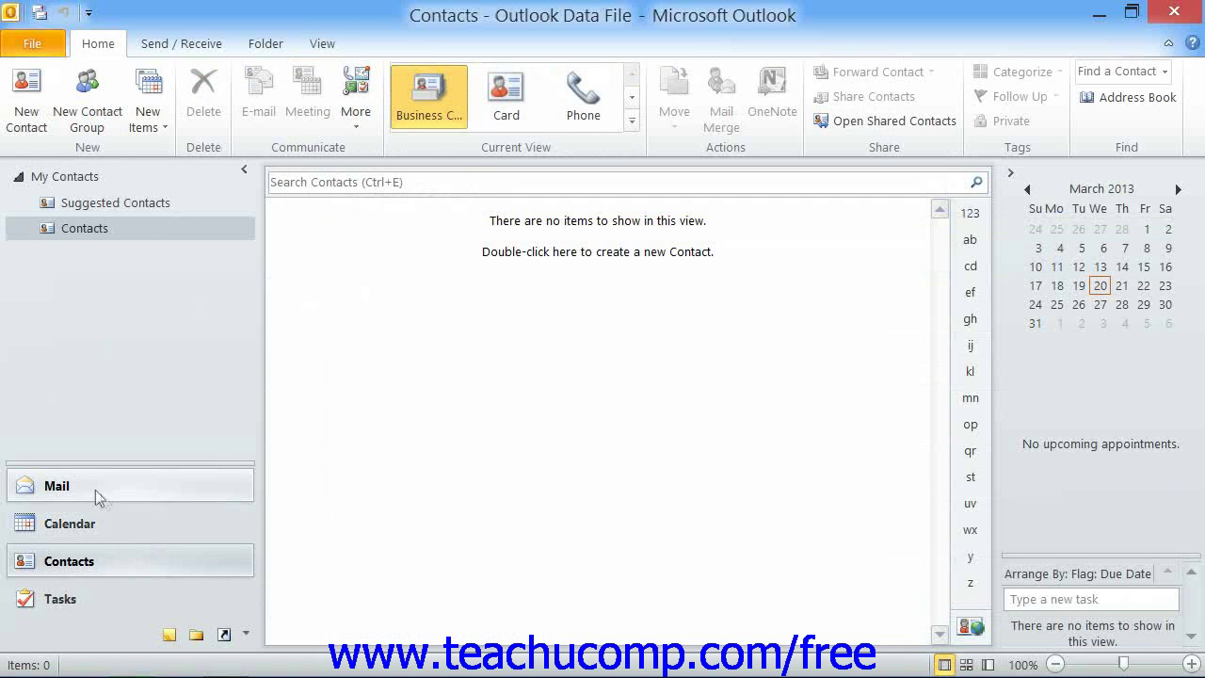
left_click(93, 487)
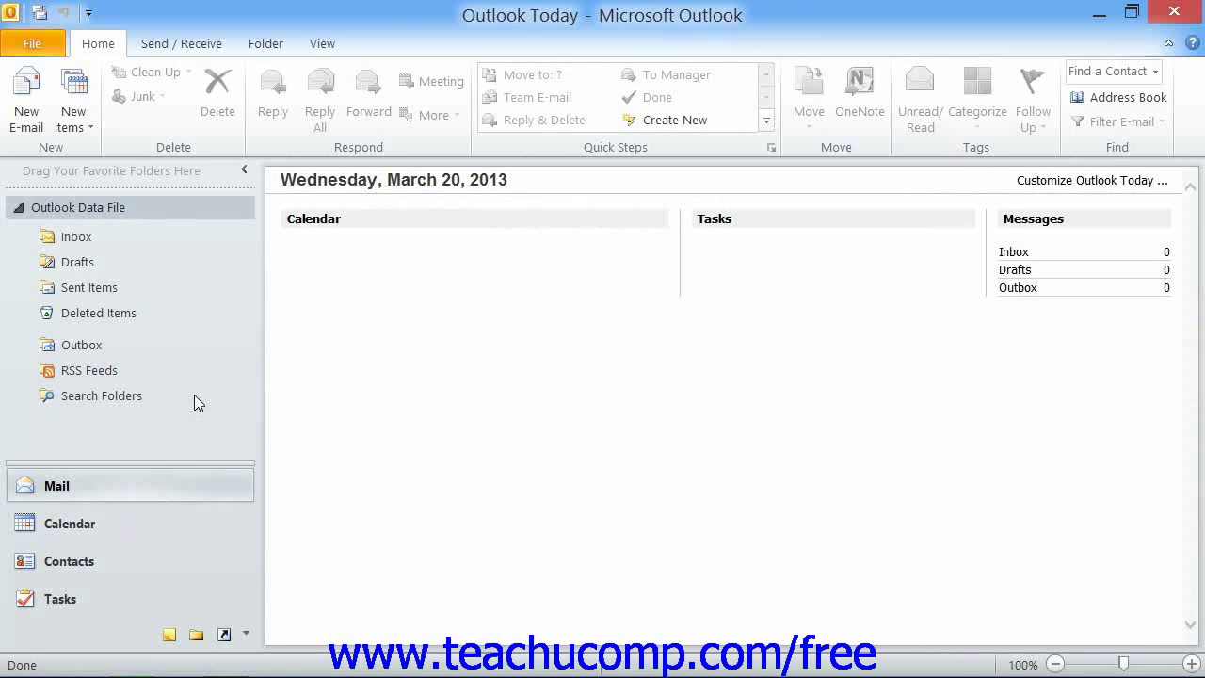
left_click(104, 486)
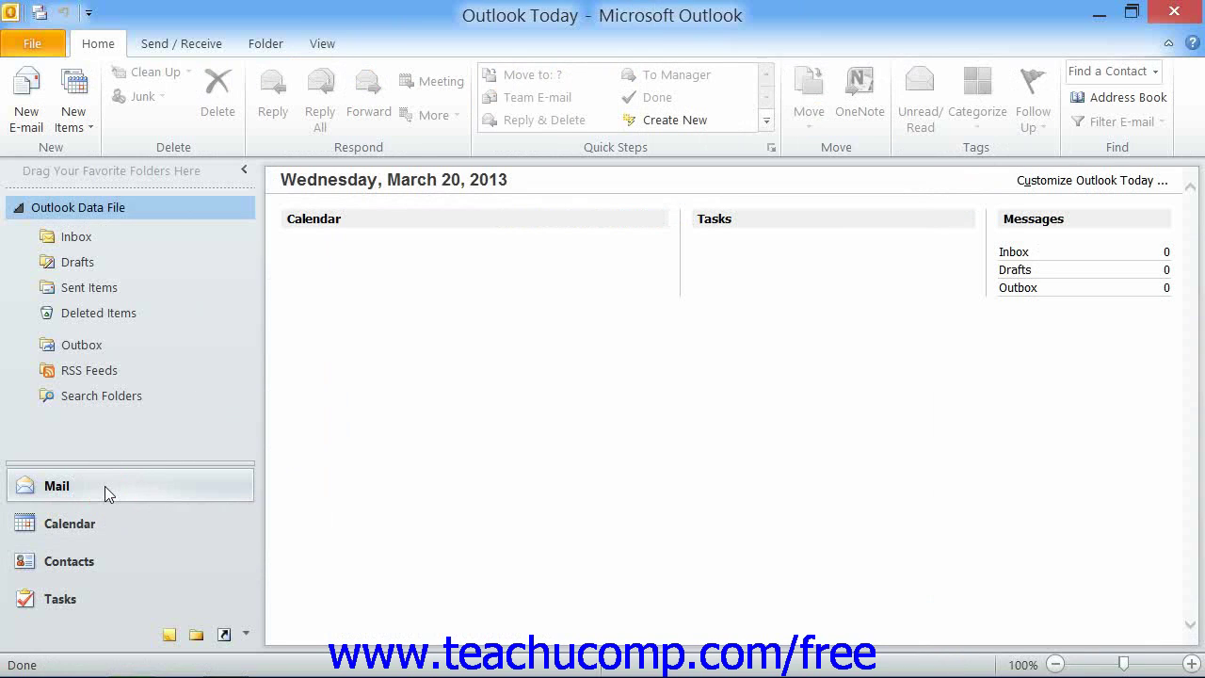
left_click(88, 238)
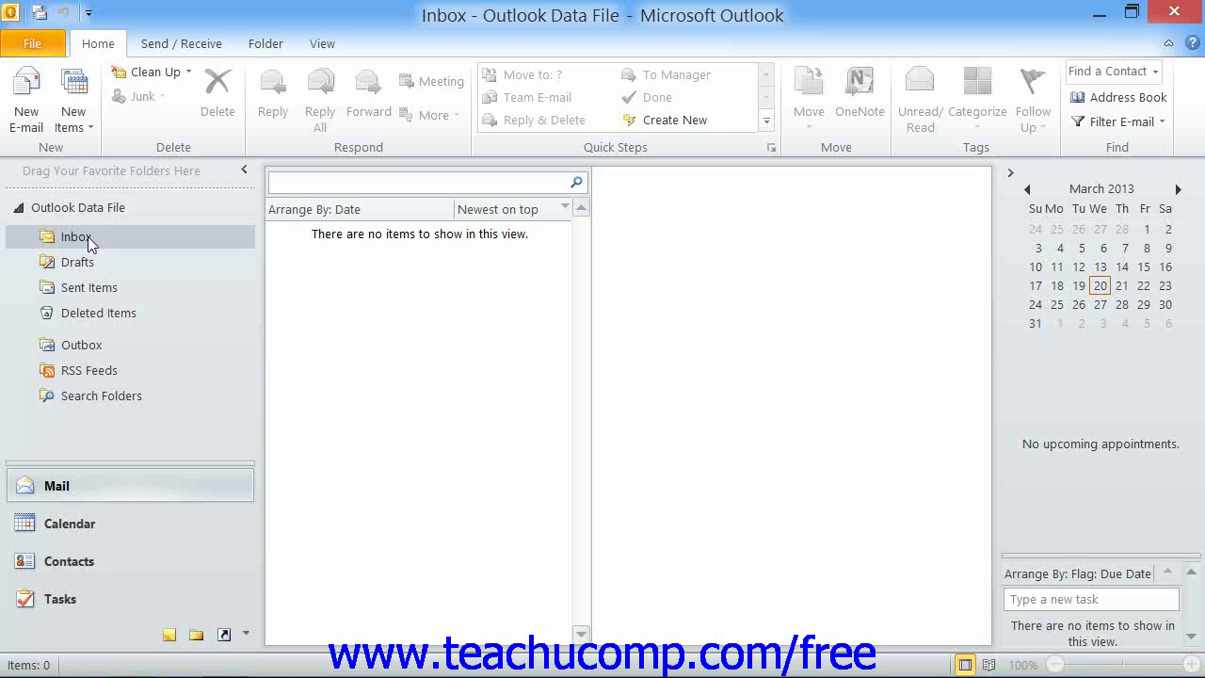
left_click(1162, 14)
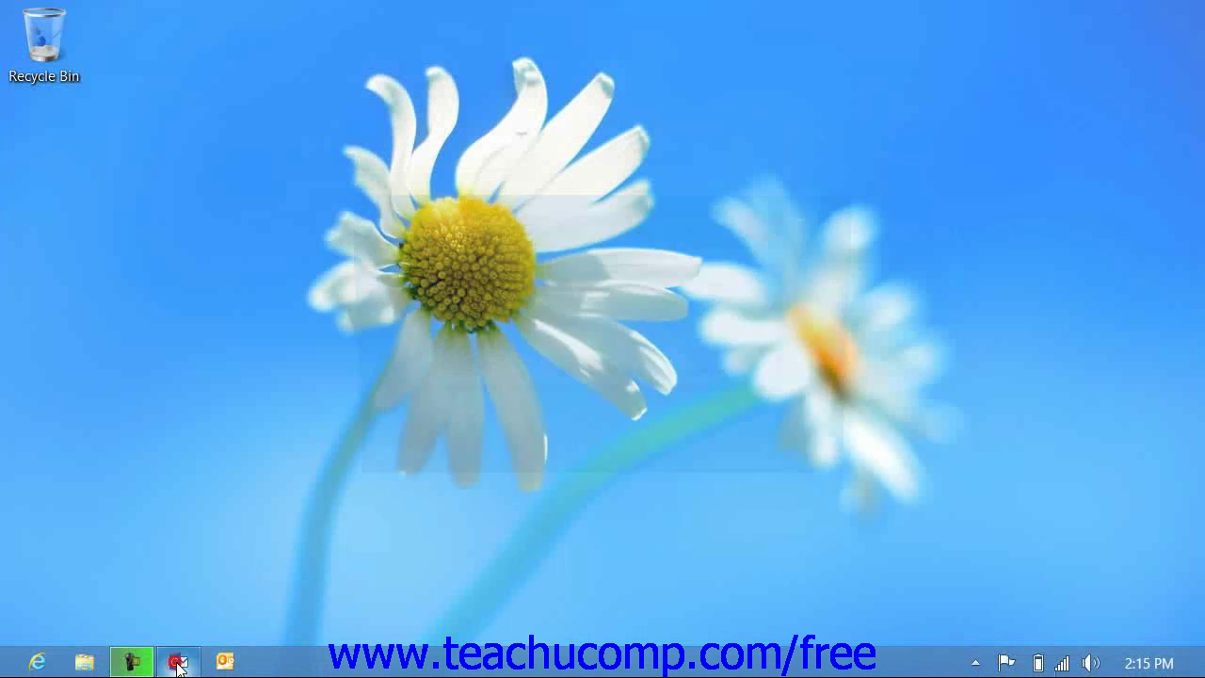
Start Outlook 2013 with the user's mail profile and accept the security warning.
left_click(177, 662)
left_click(667, 285)
left_click(630, 323)
left_click(576, 375)
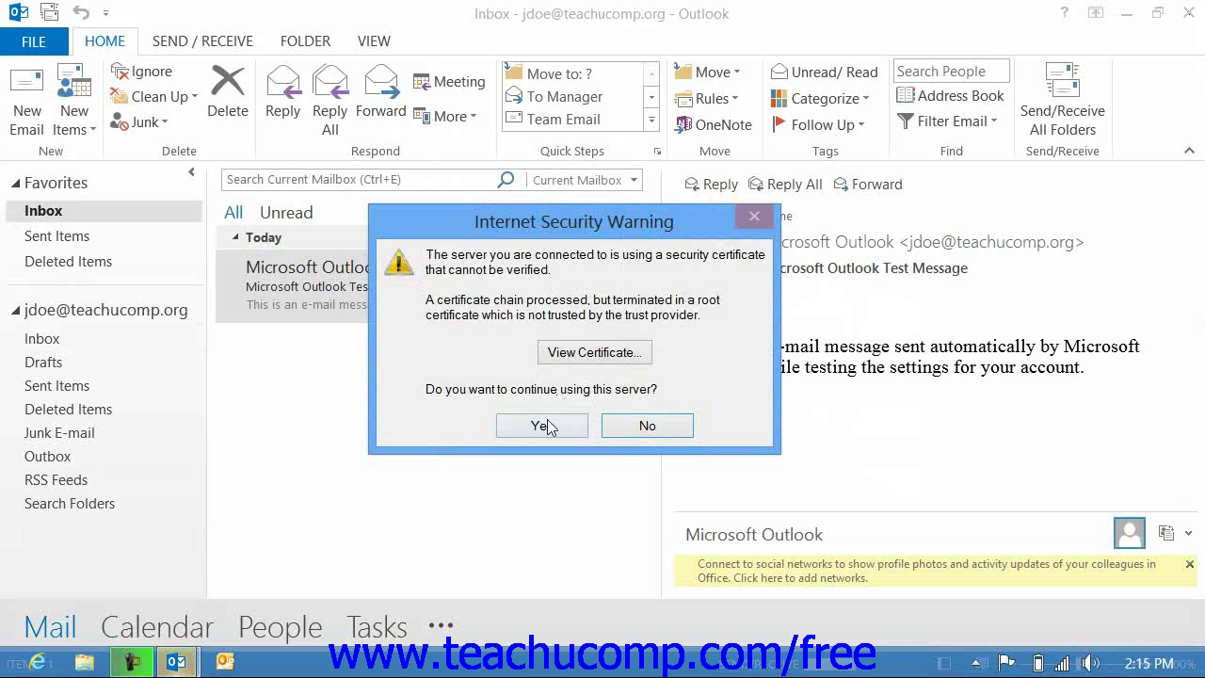
left_click(542, 425)
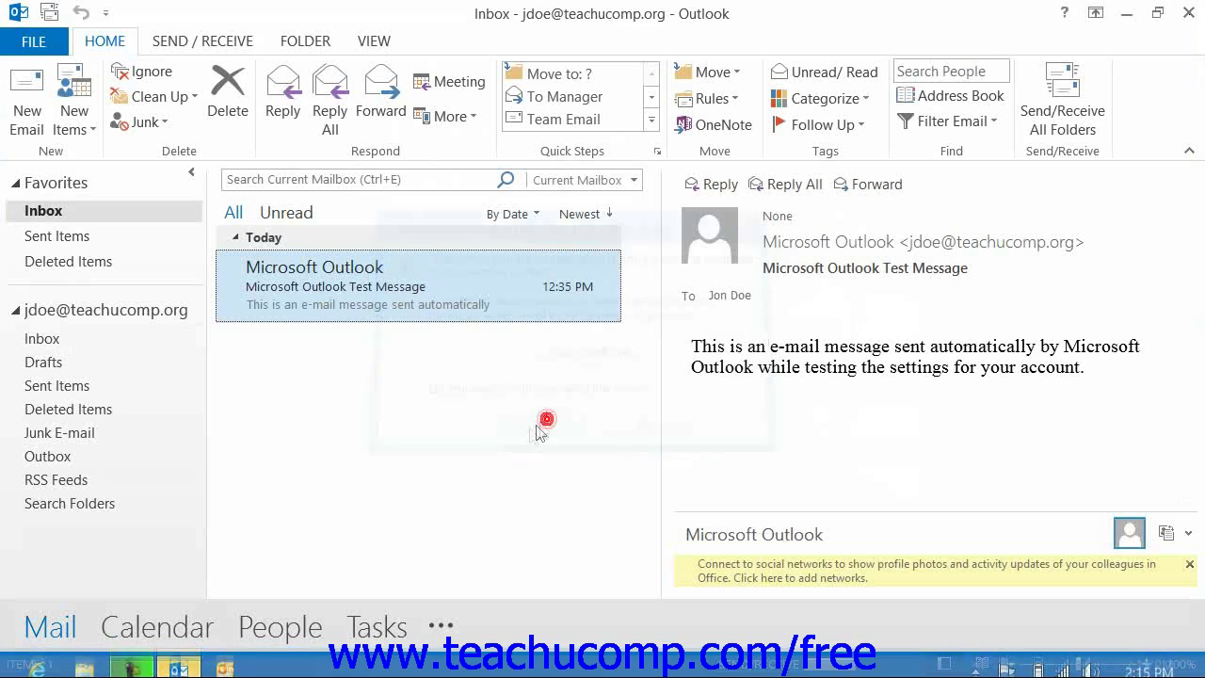
Open the Favorites Inbox and display the Microsoft Outlook Test Message in the reading pane.
left_click(68, 627)
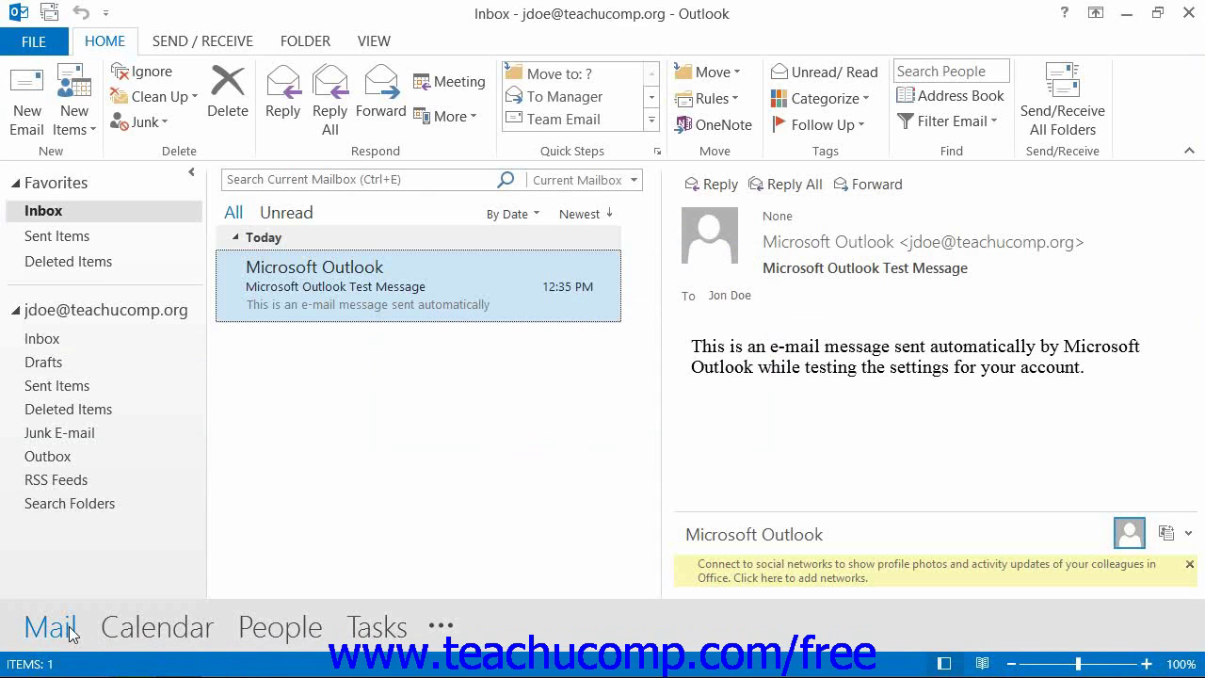
left_click(60, 217)
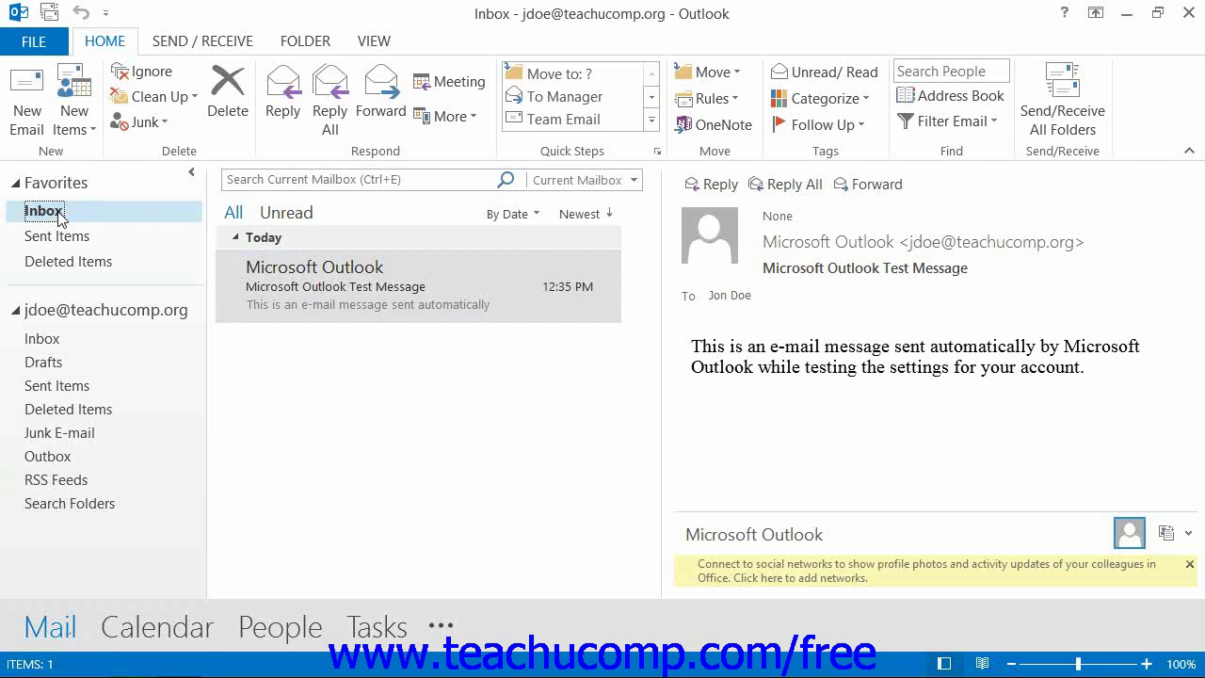
left_click(288, 295)
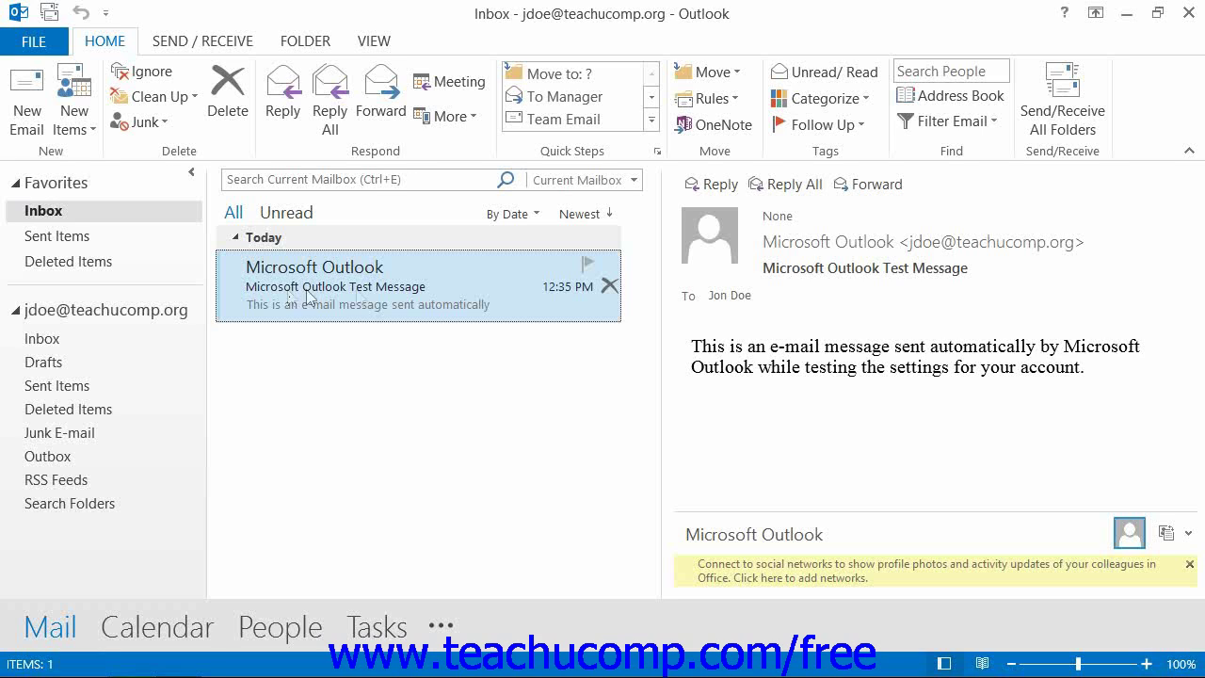
left_click(907, 377)
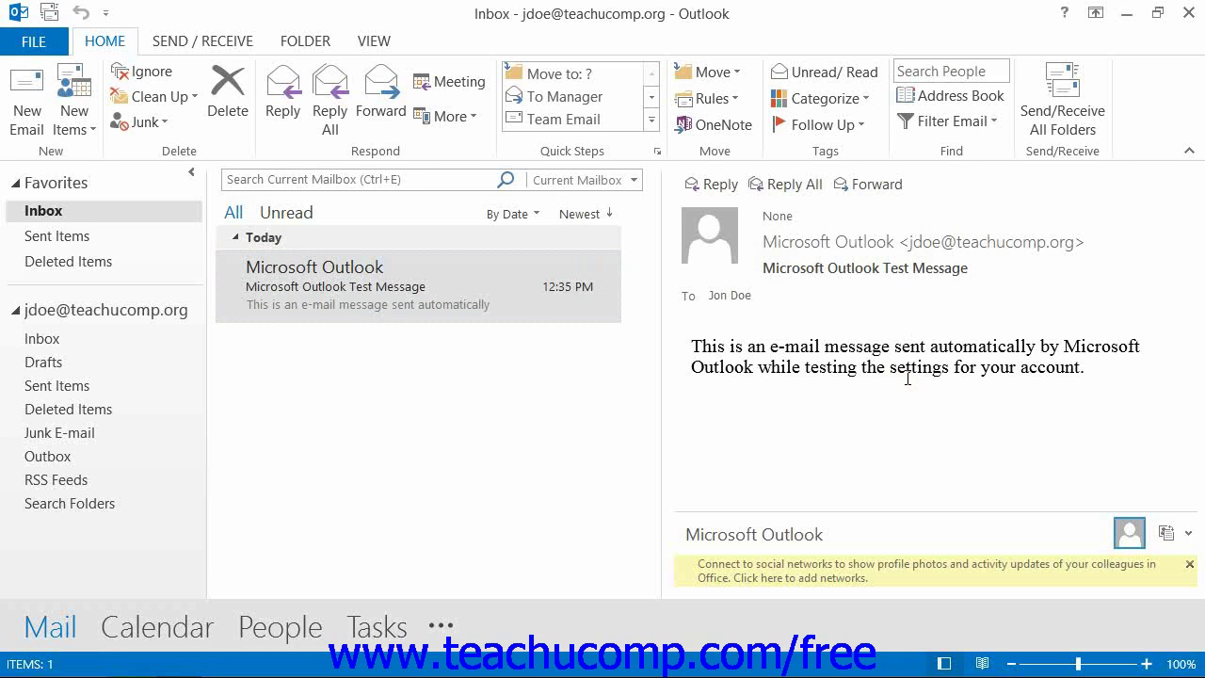
left_click(447, 309)
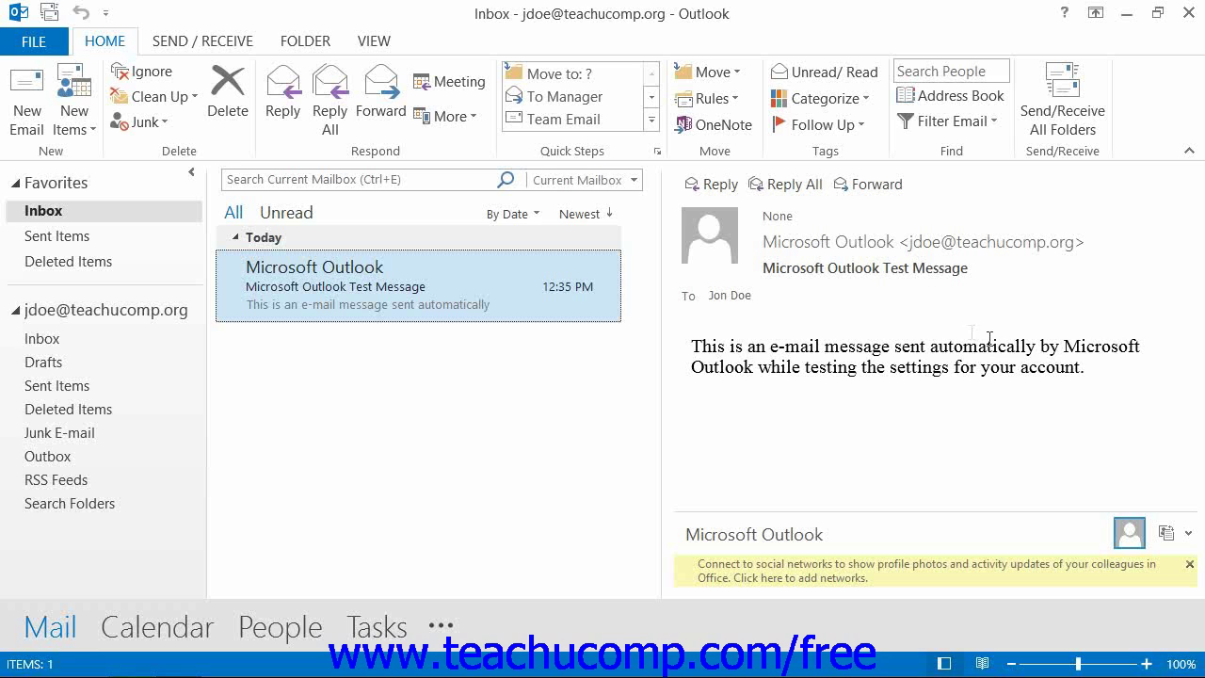
Show the VIEW tab and preview the Reading Pane choices without changing anything.
left_click(382, 44)
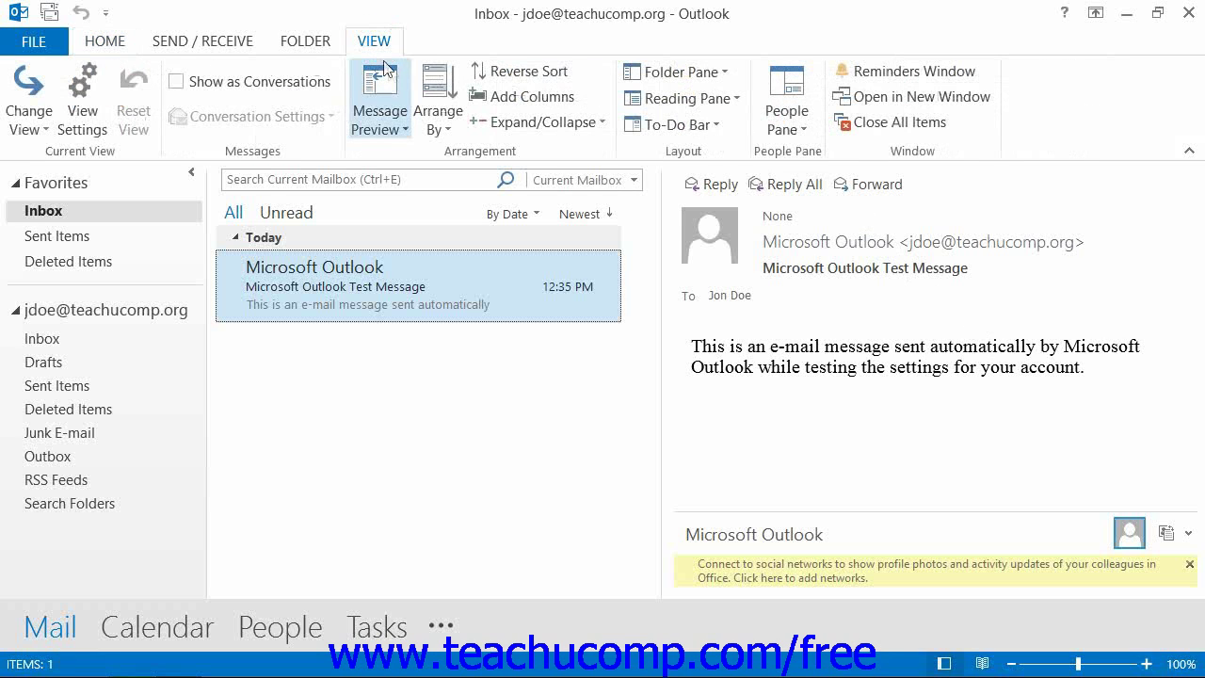
left_click(665, 99)
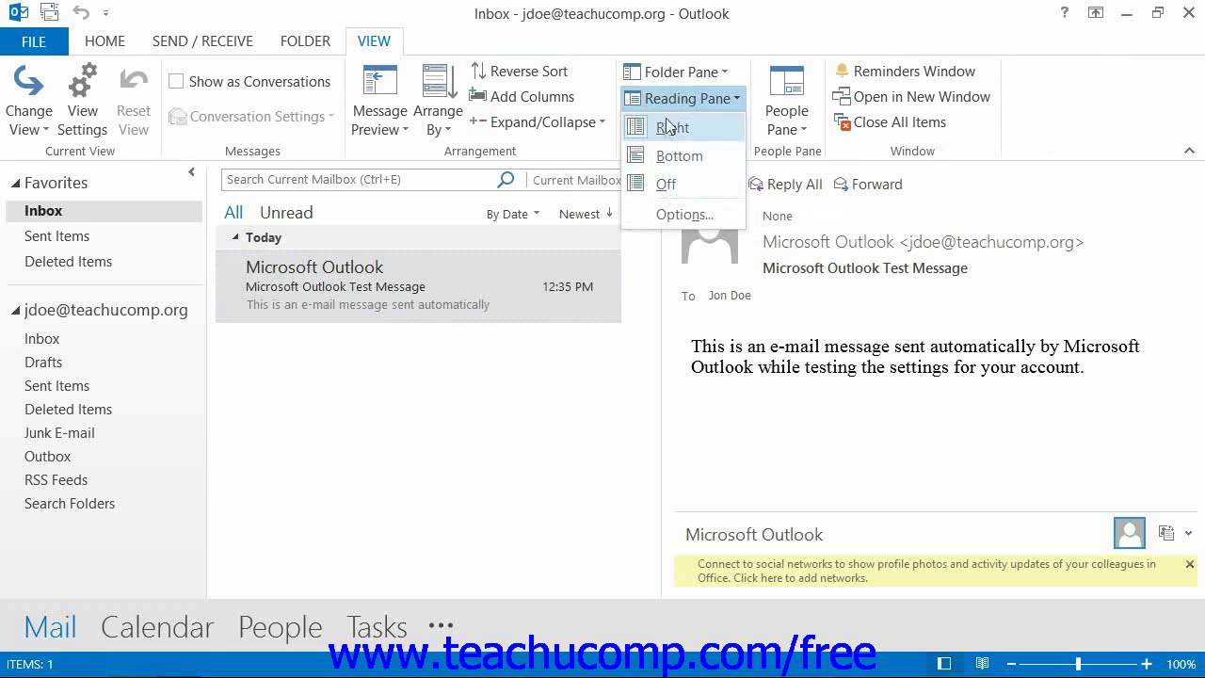
left_click(672, 98)
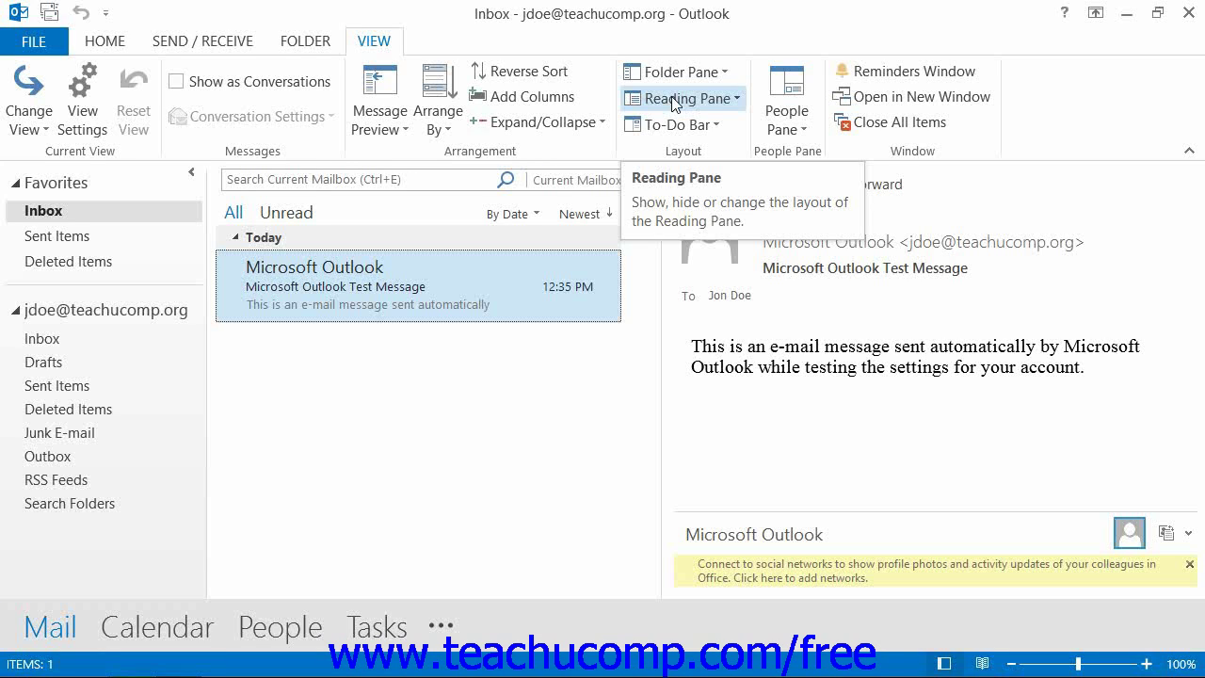
Turn the reading pane off, then restore it on the right.
left_click(673, 100)
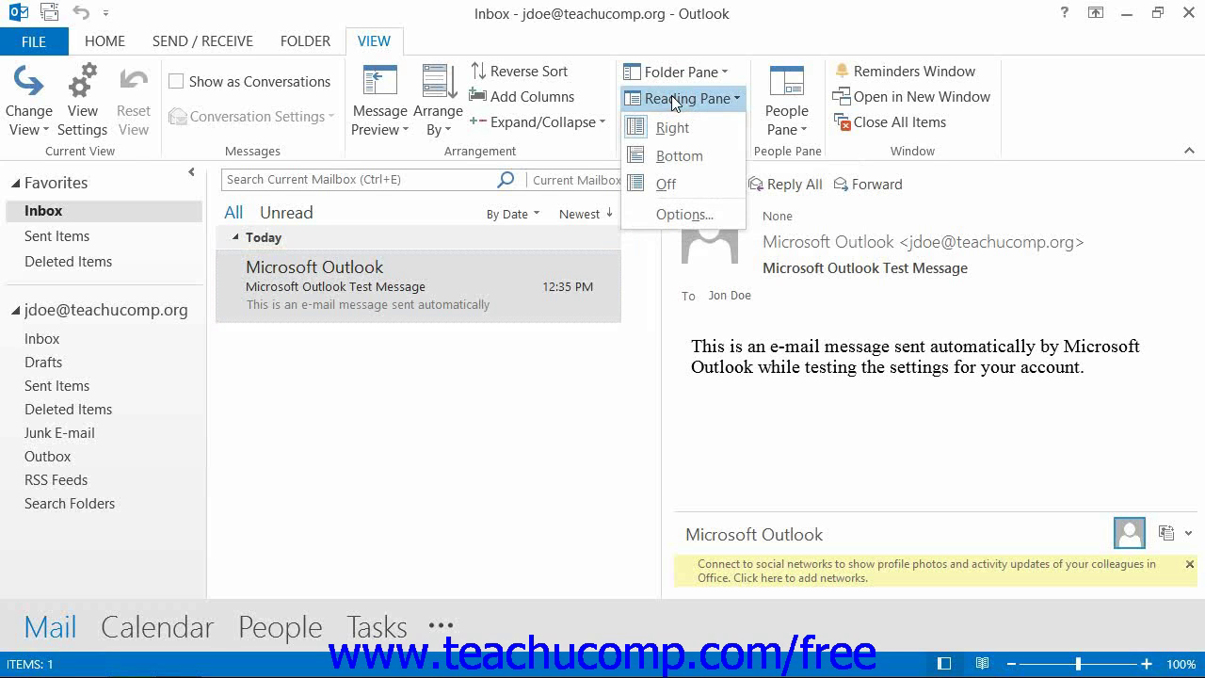
left_click(667, 184)
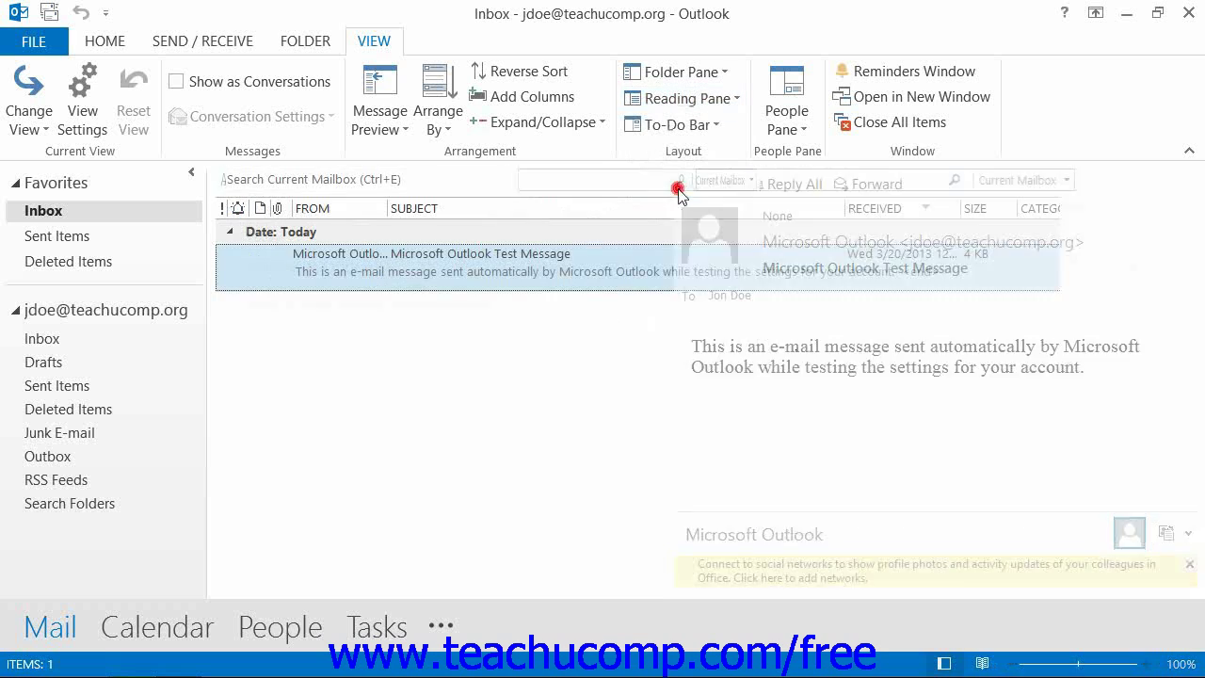
left_click(685, 99)
left_click(683, 132)
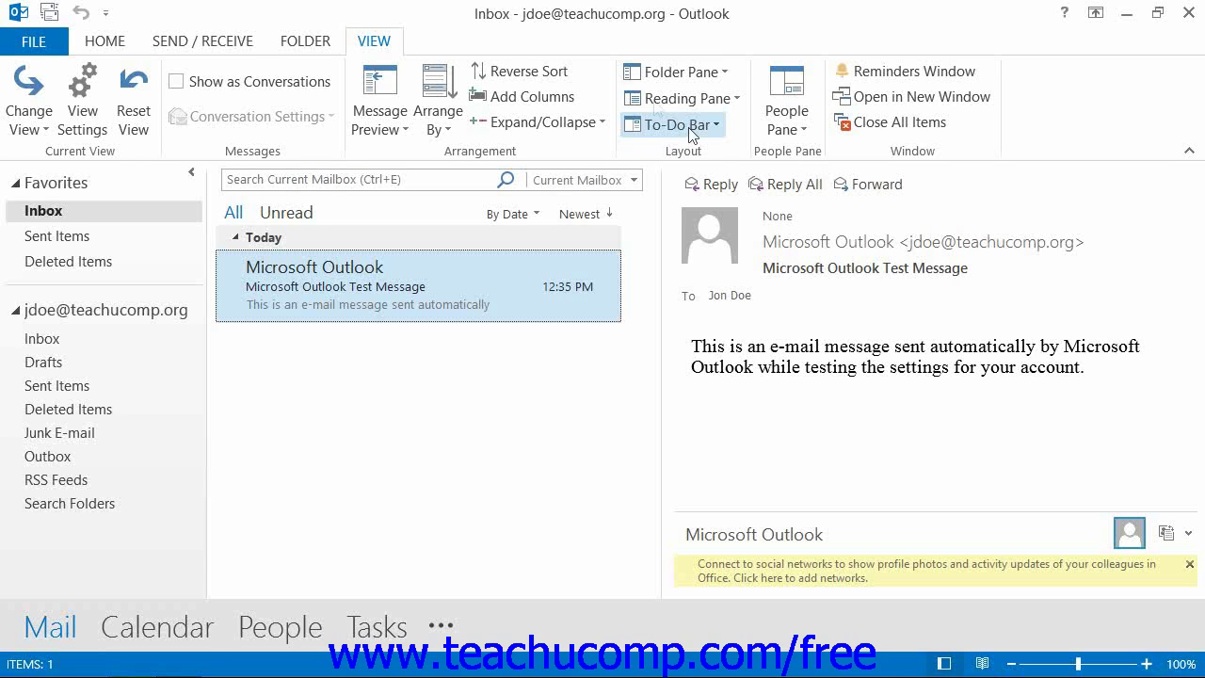
left_click(381, 44)
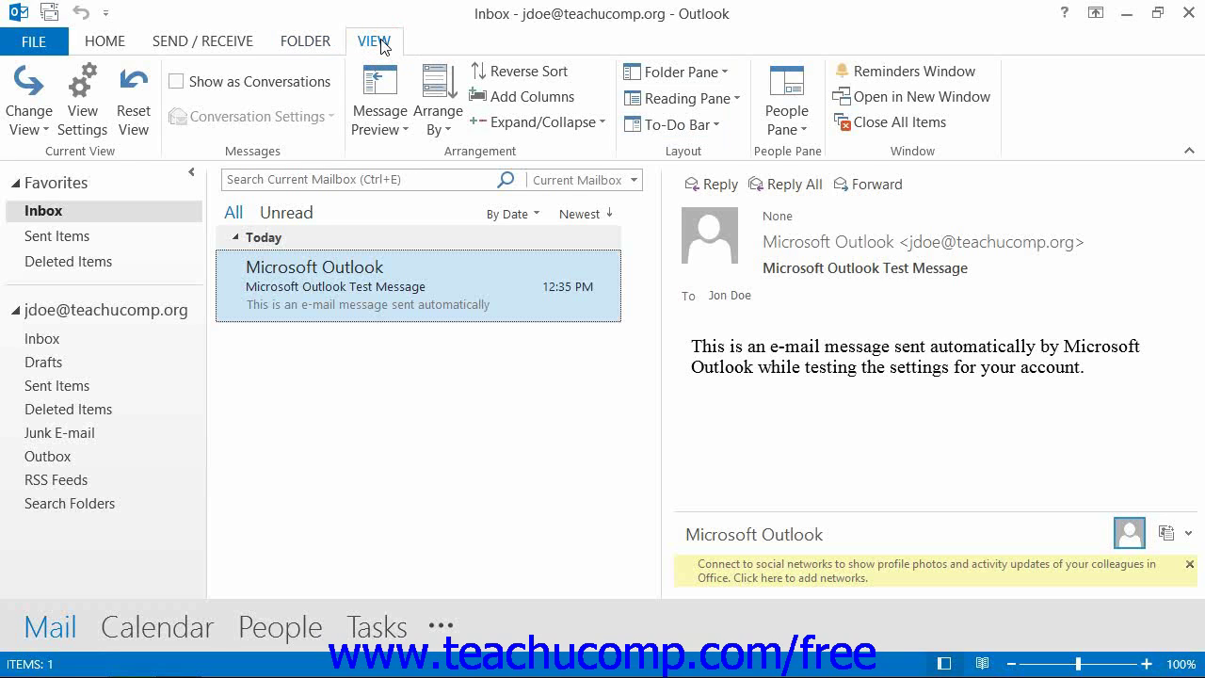
left_click(713, 129)
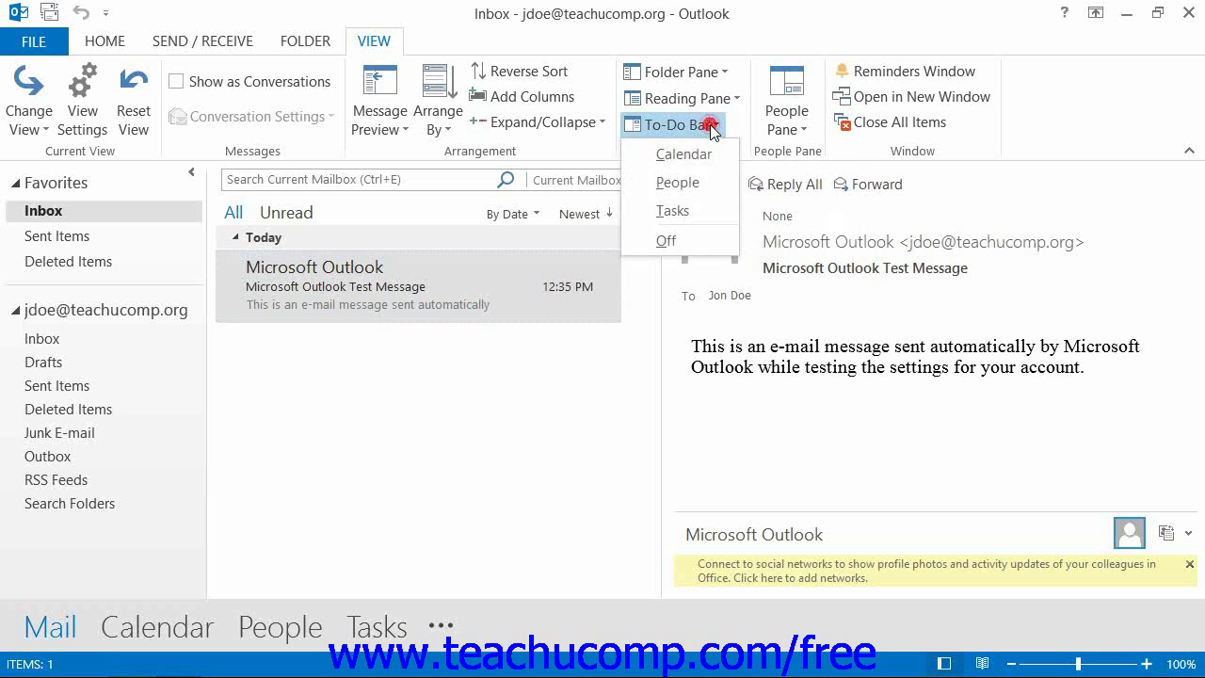
left_click(707, 157)
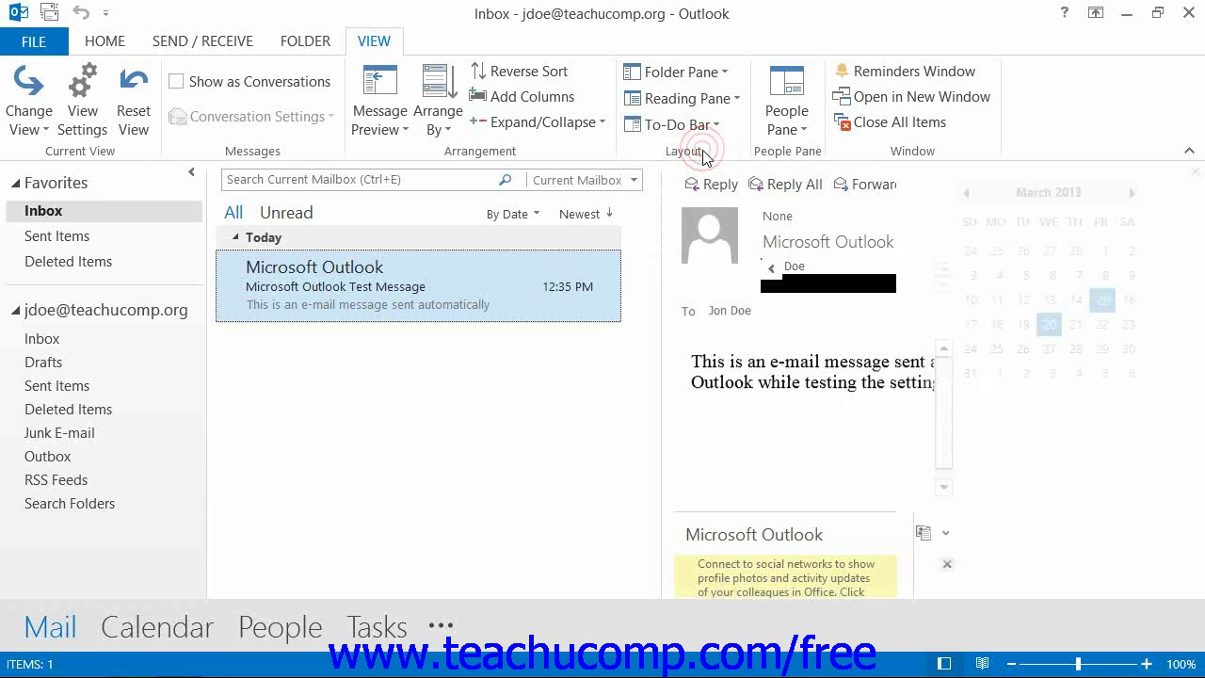
left_click(705, 132)
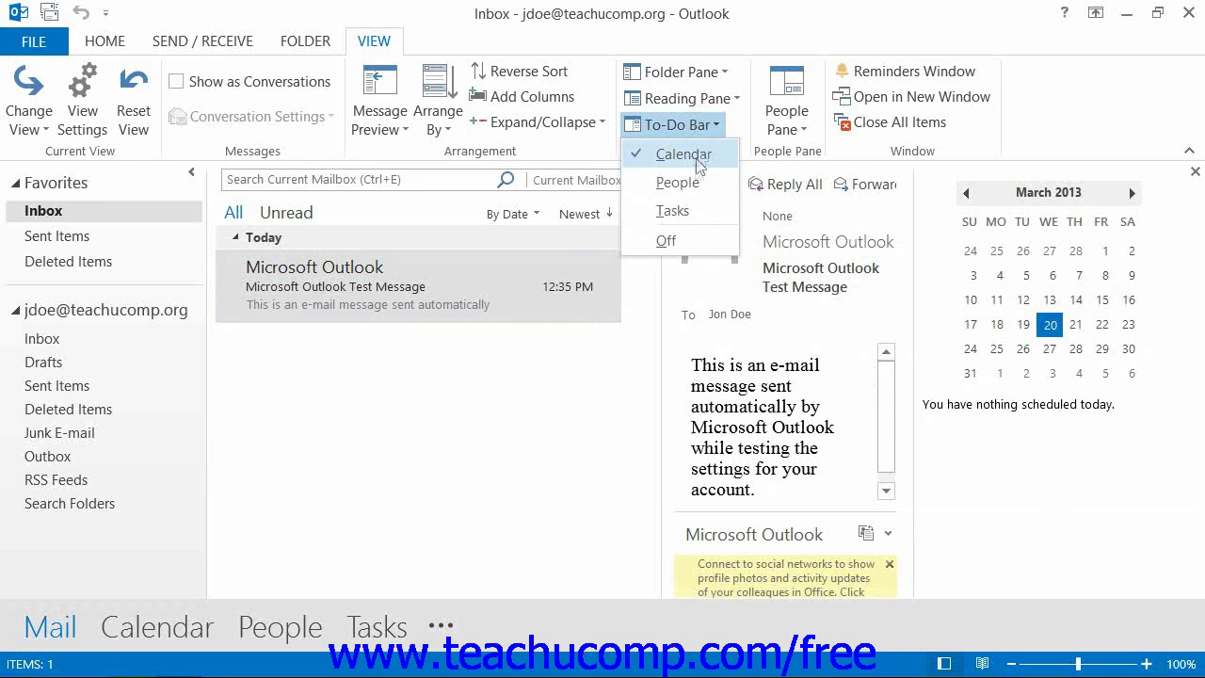
left_click(681, 179)
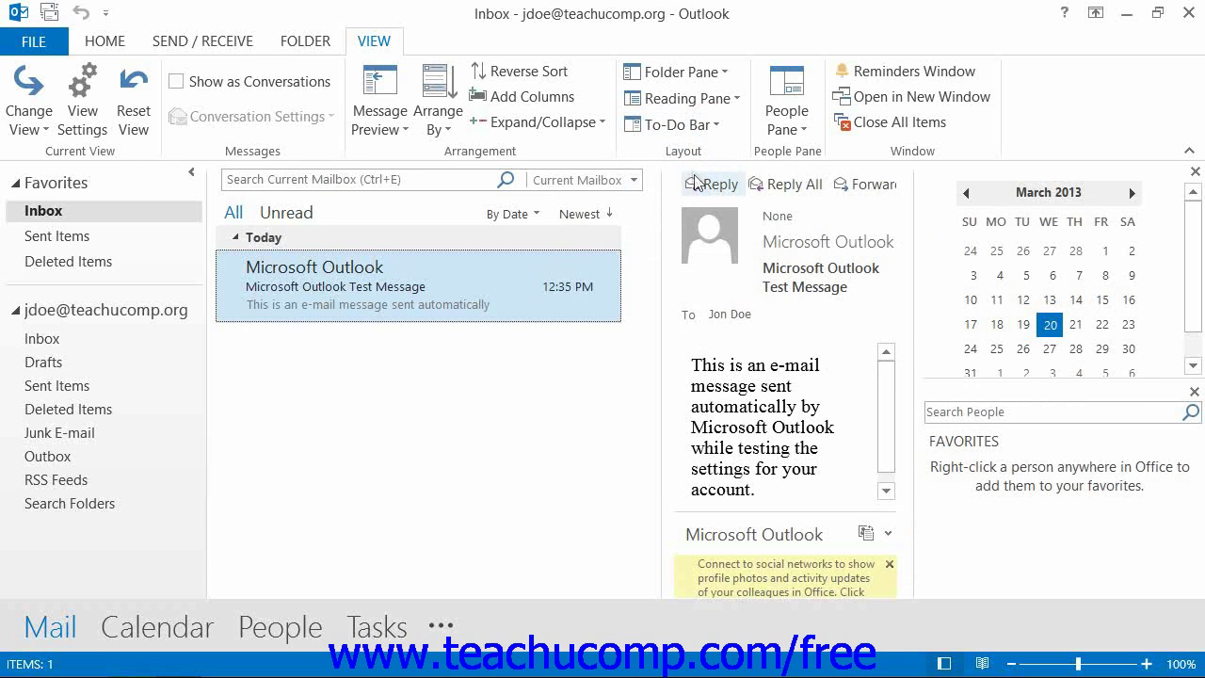
left_click(696, 126)
left_click(692, 182)
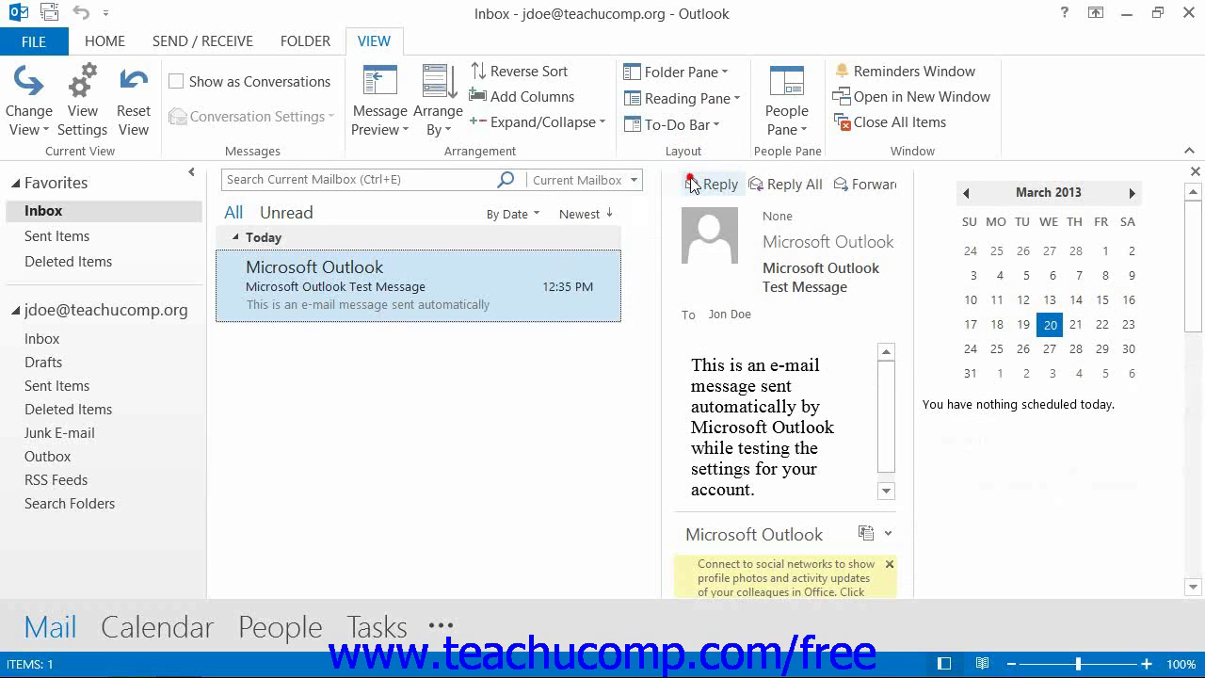
left_click(692, 123)
left_click(694, 156)
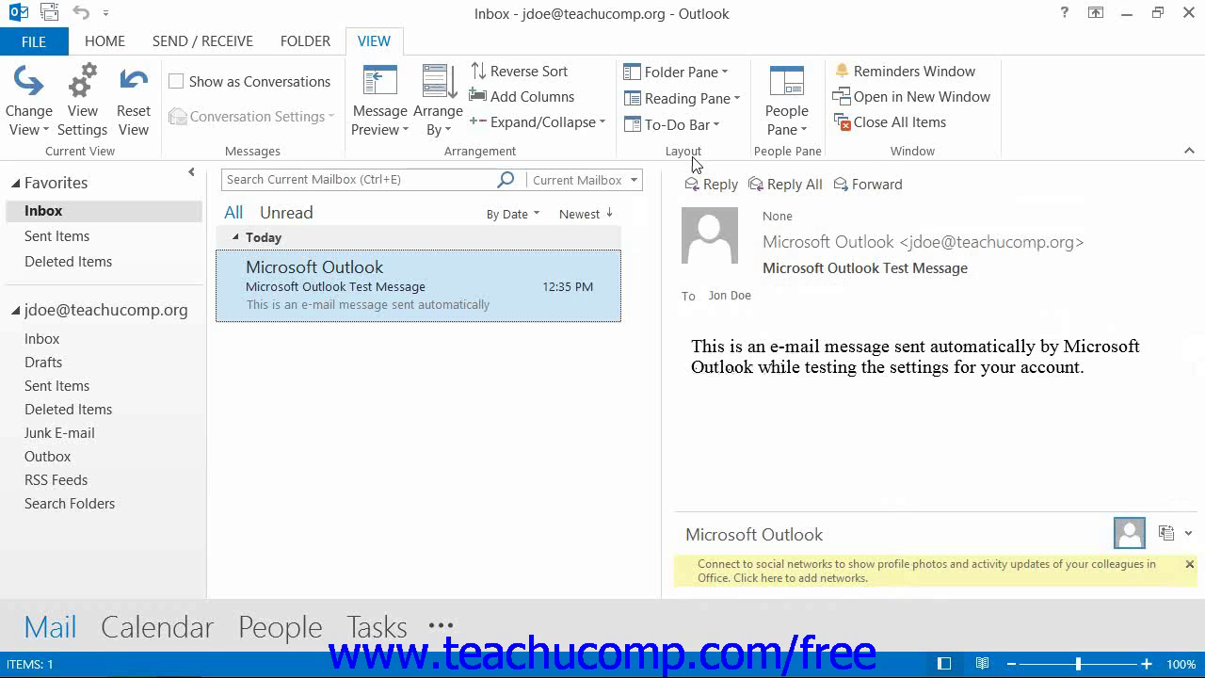